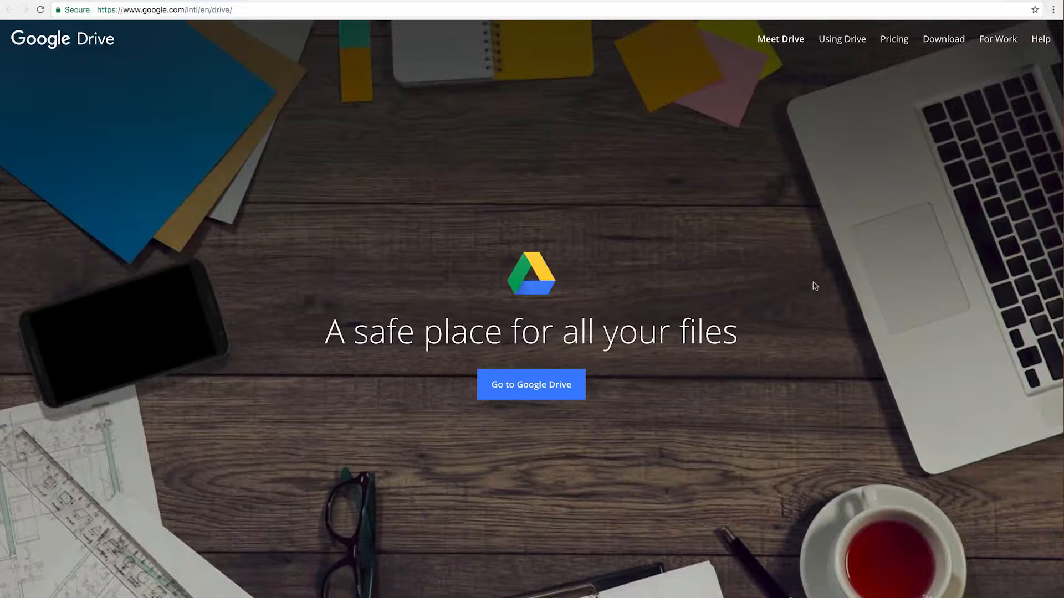
Scroll down the Drive landing page, then open Pricing to view plans from 100 GB to 30 TB
scroll(815, 286, "down", 6)
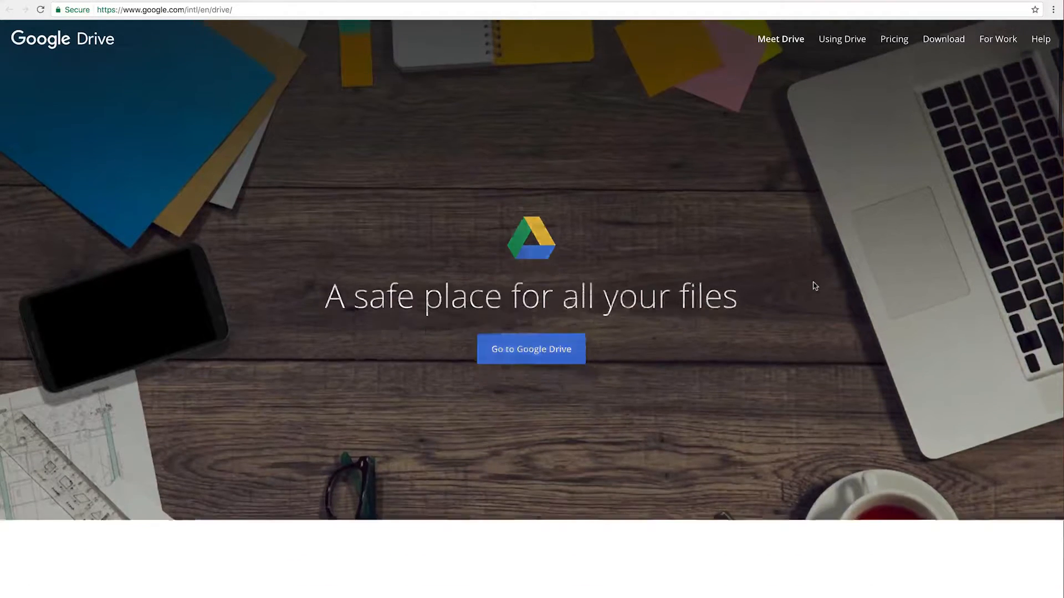
scroll(814, 286, "down", 2)
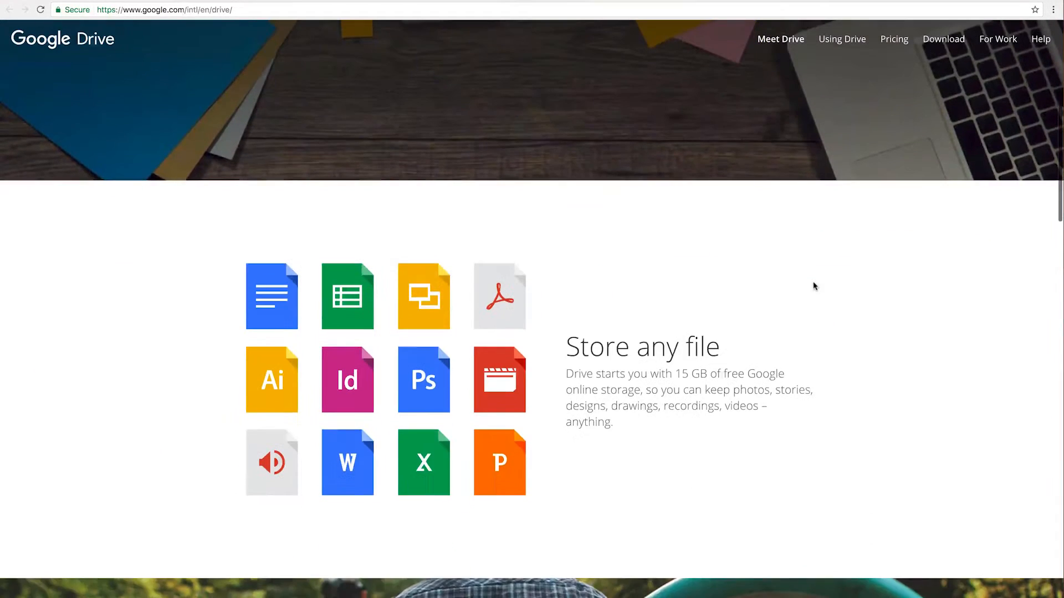
scroll(814, 286, "down", 4)
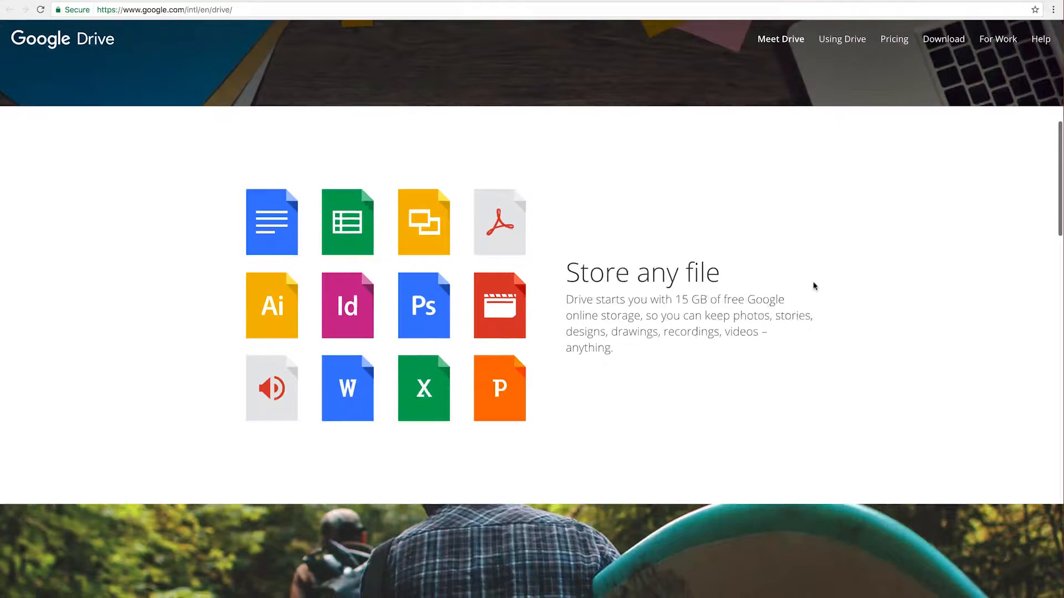
scroll(814, 286, "down", 2)
scroll(815, 286, "down", 1)
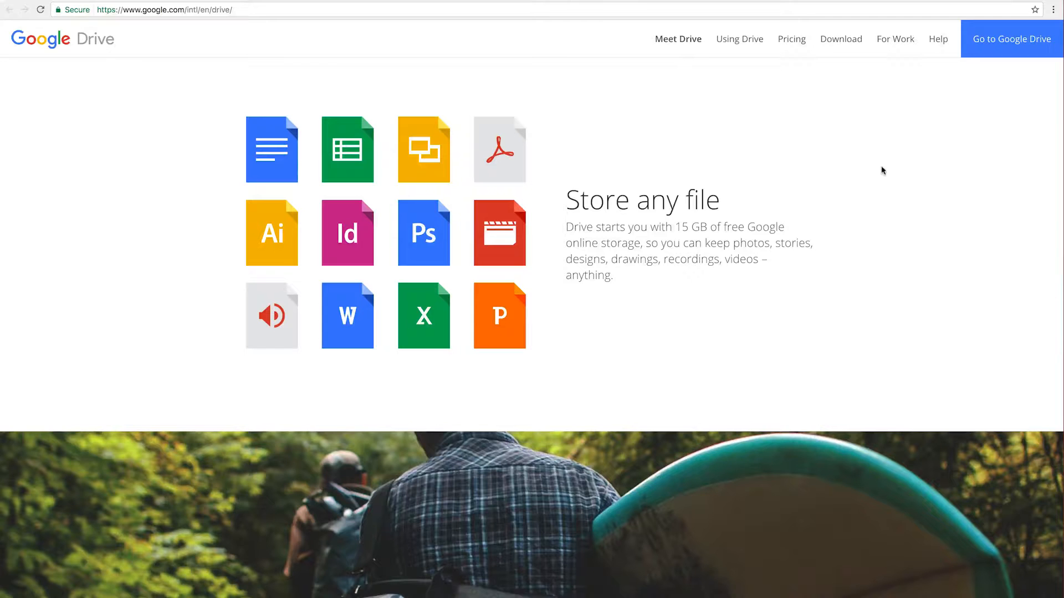
scroll(883, 170, "down", 3)
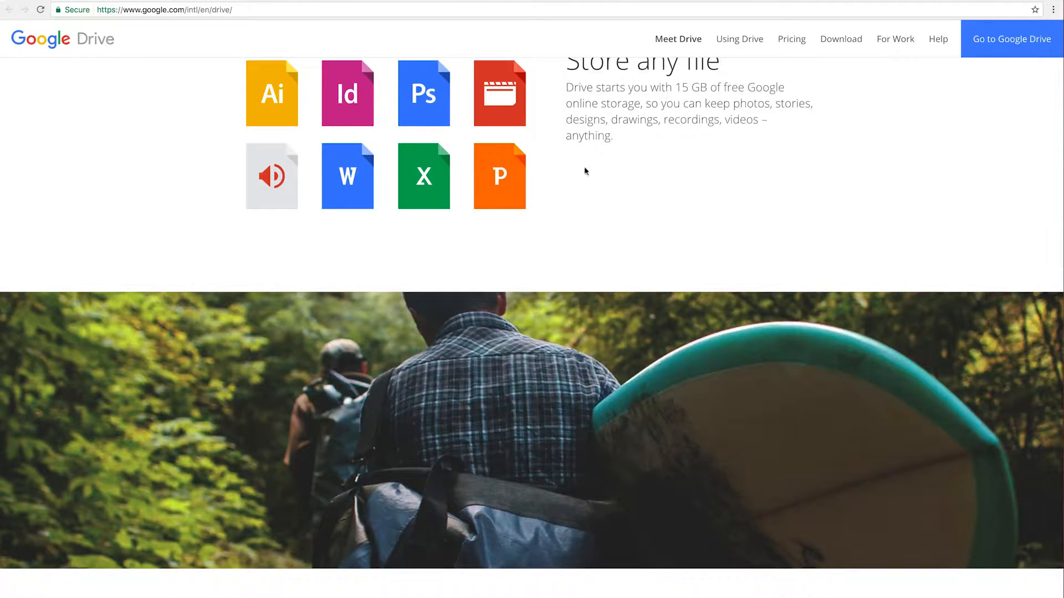
scroll(484, 226, "down", 8)
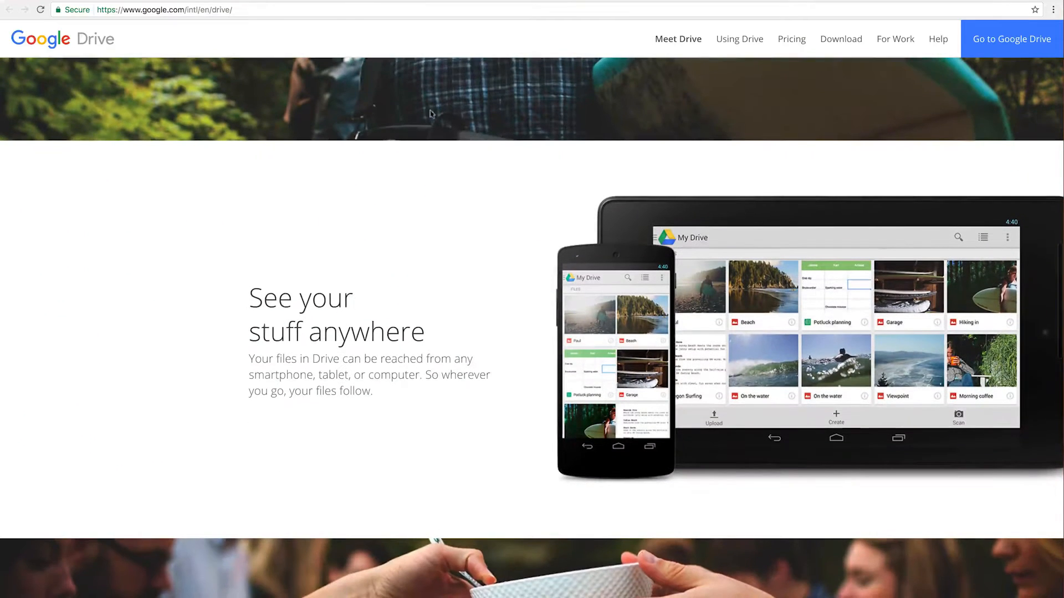
left_click(355, 9)
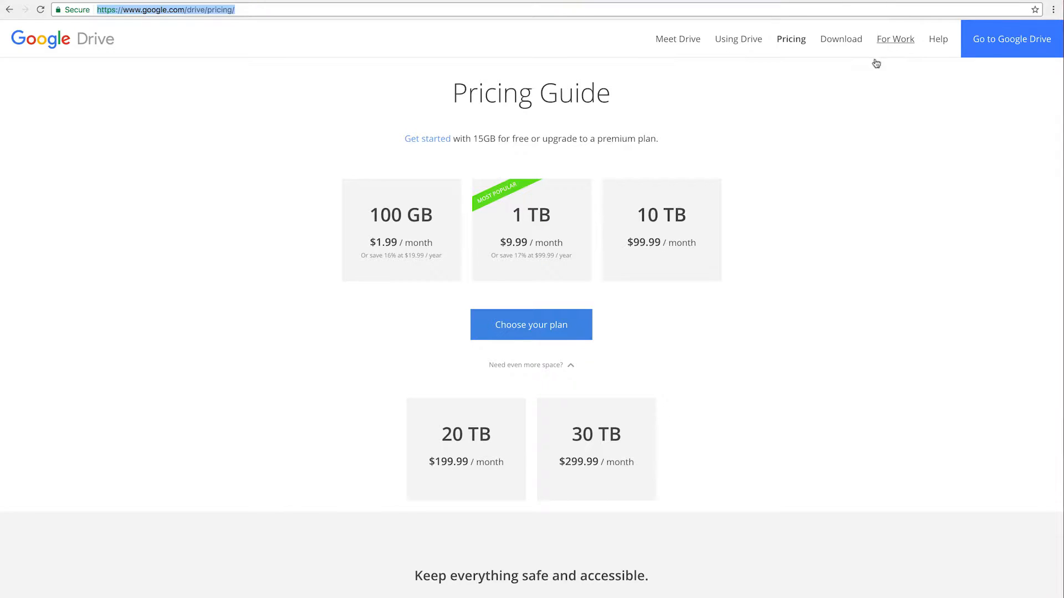
Go to My Drive, which lists only the Google Photos folder with 2 GB of 15 GB used
left_click(564, 142)
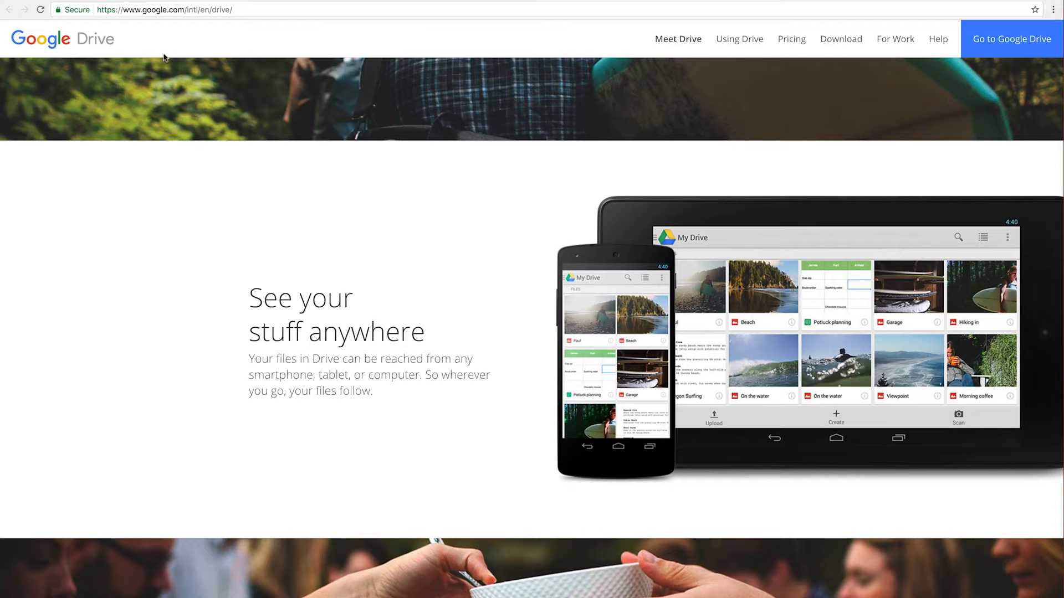
scroll(164, 57, "up", 10)
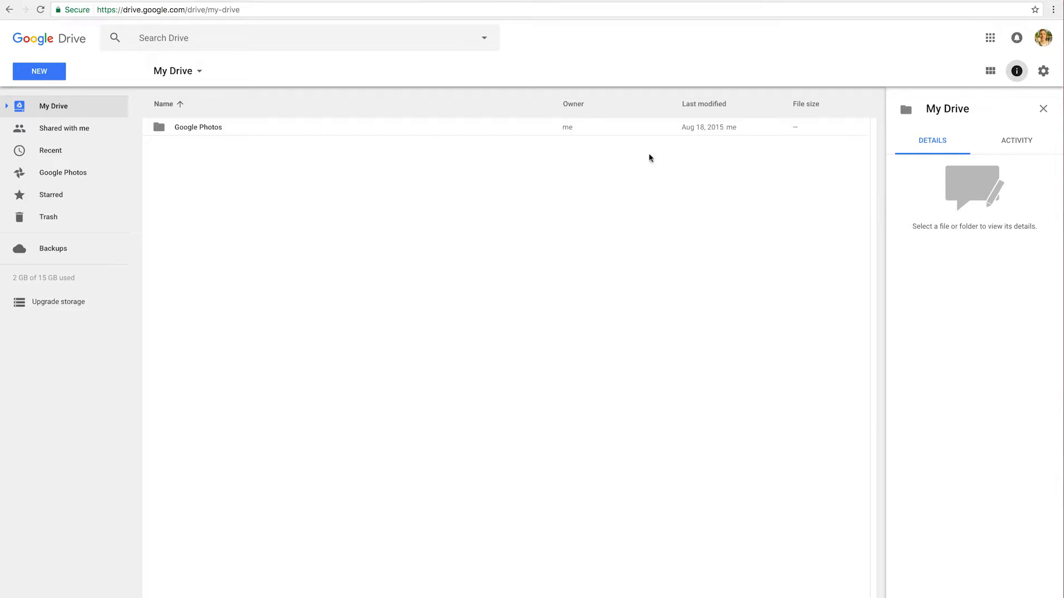
Switch My Drive to grid view and back to list view, then bring up the settings gear options
left_click(990, 71)
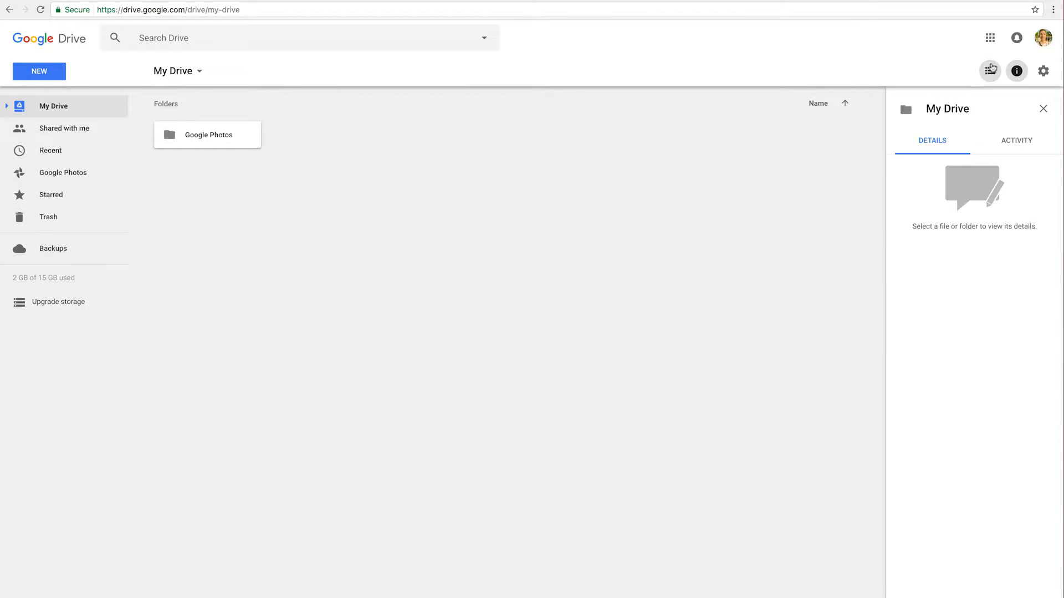
left_click(990, 71)
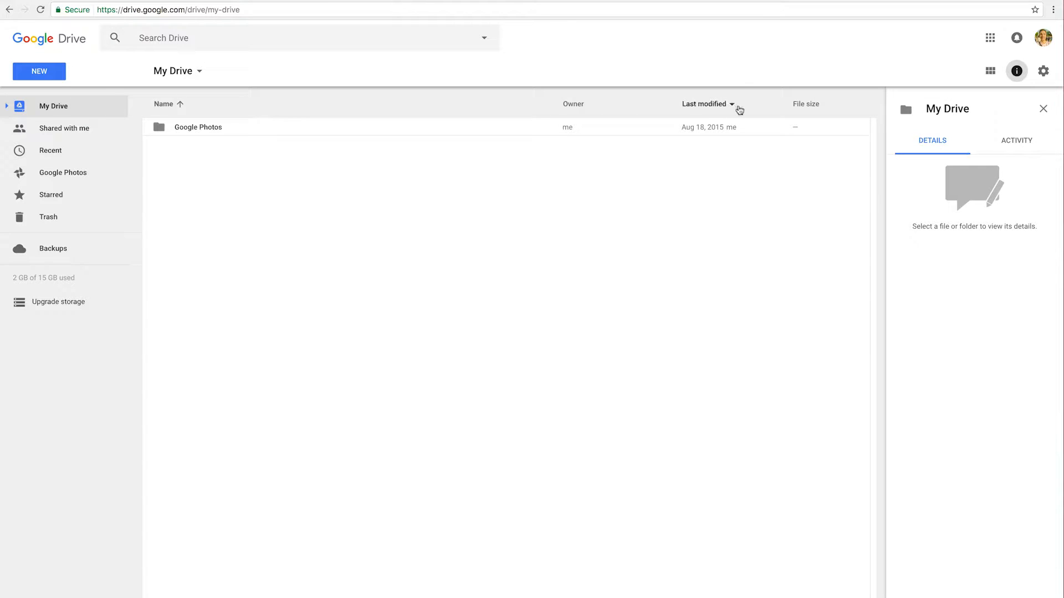
left_click(1044, 71)
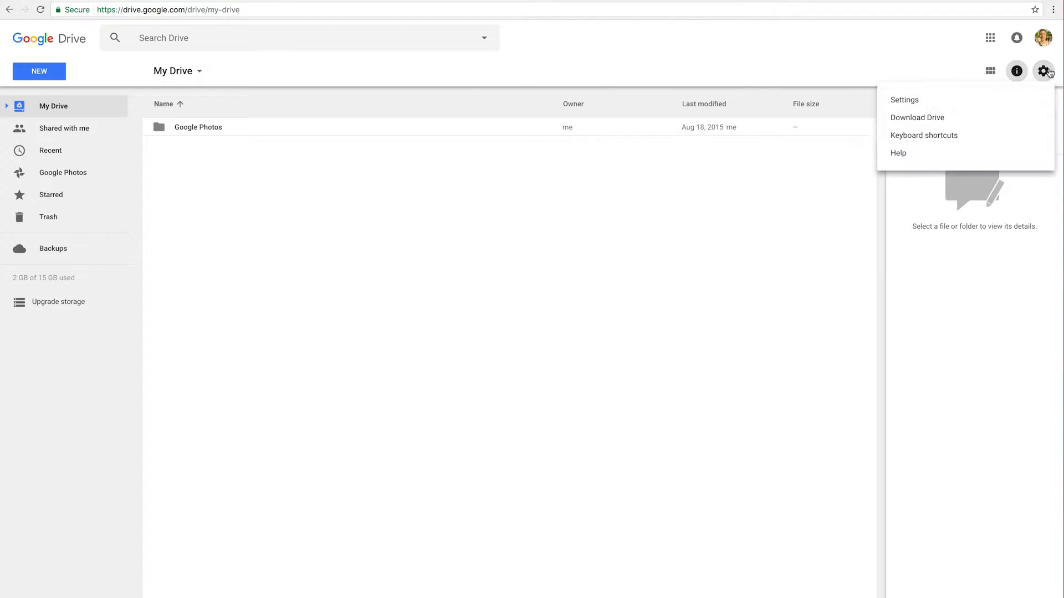
left_click(924, 137)
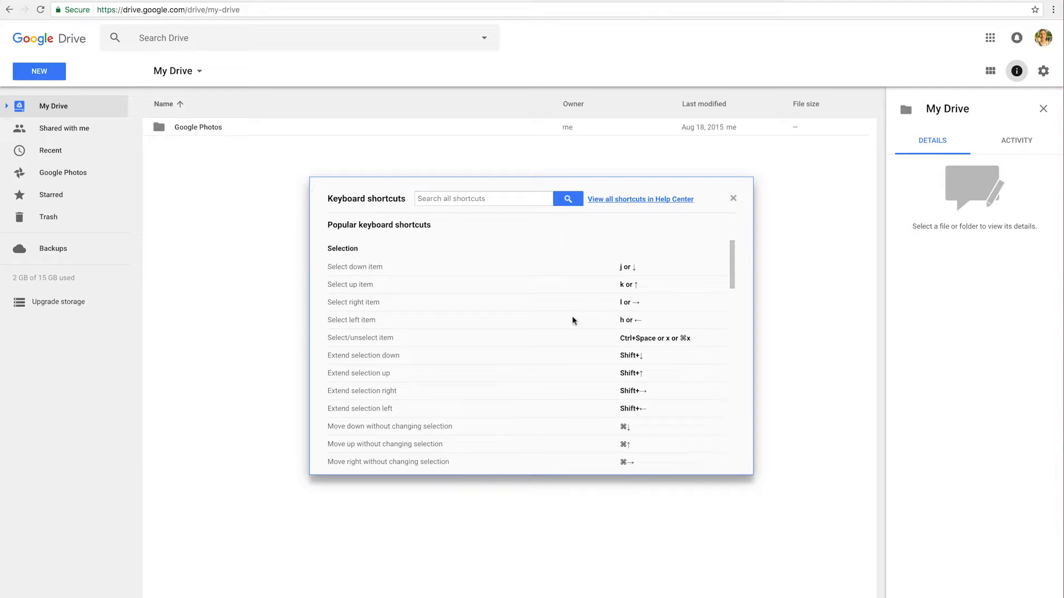
scroll(556, 358, "down", 8)
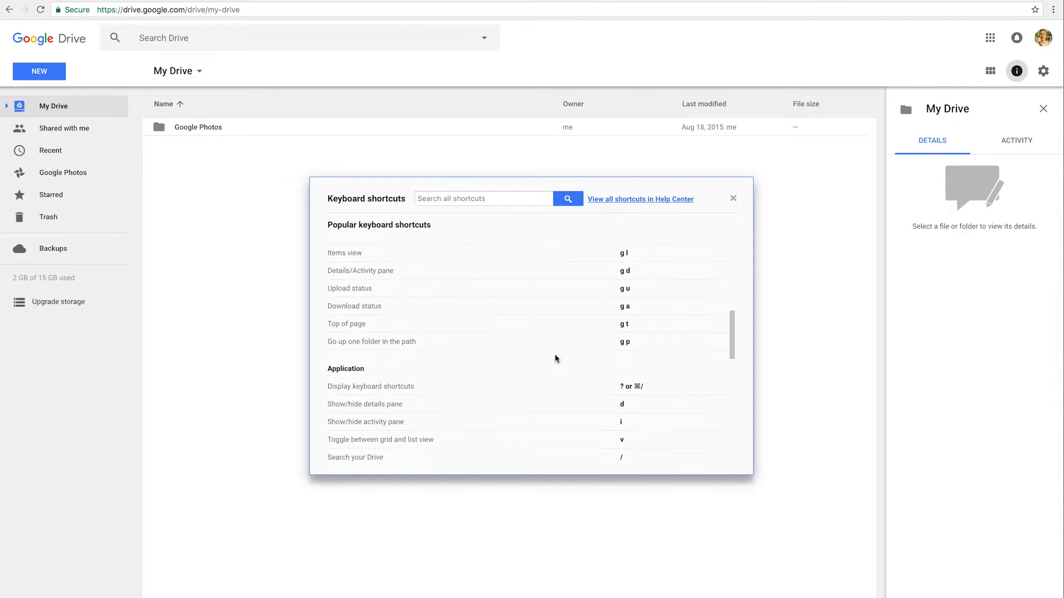
scroll(555, 358, "down", 10)
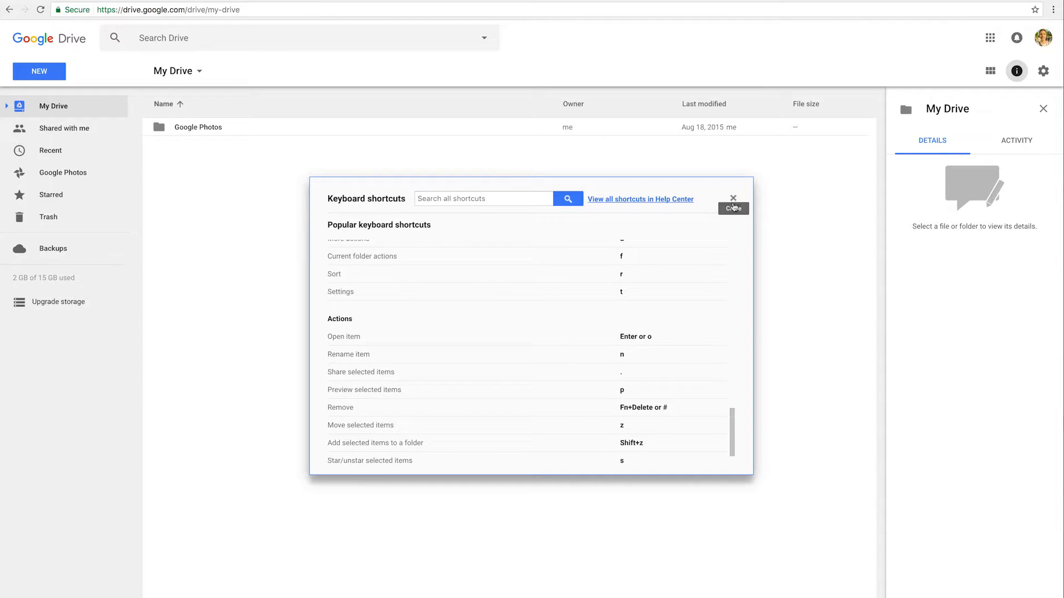
scroll(573, 333, "up", 18)
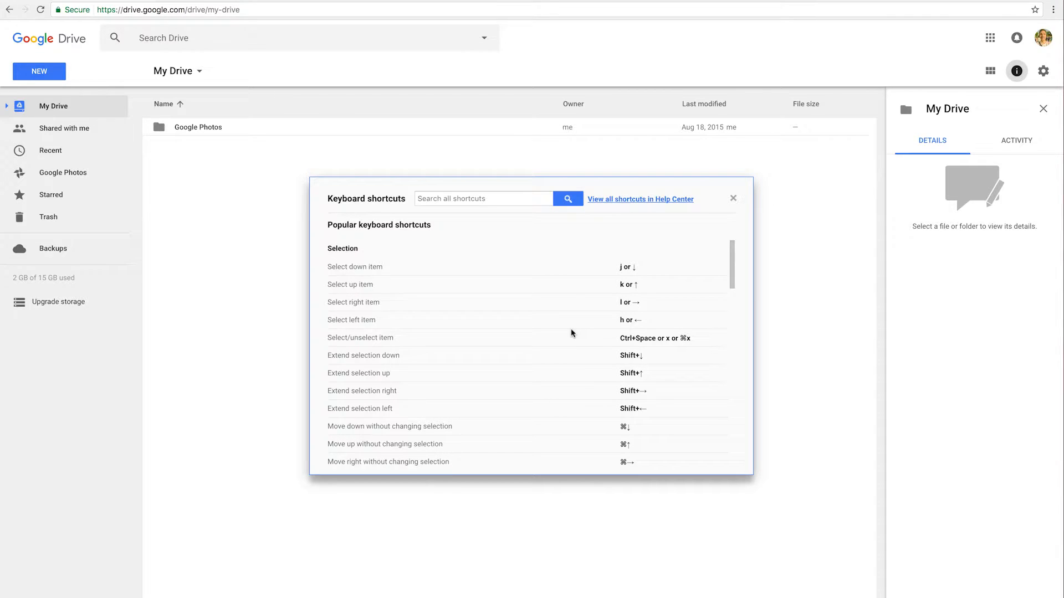
left_click(733, 199)
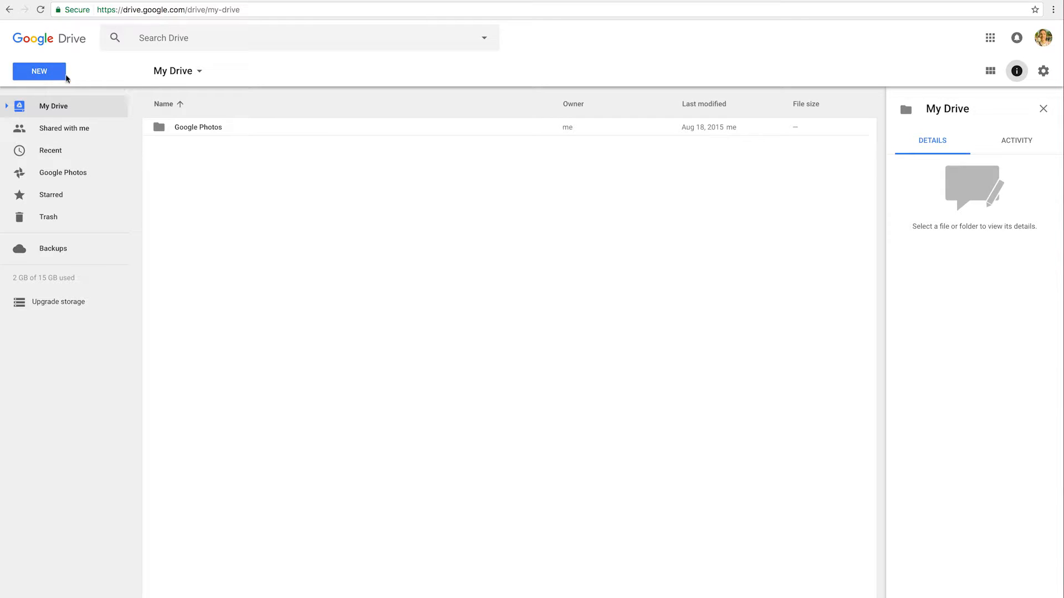
From the NEW menu, start a Google Docs document from a template
left_click(41, 73)
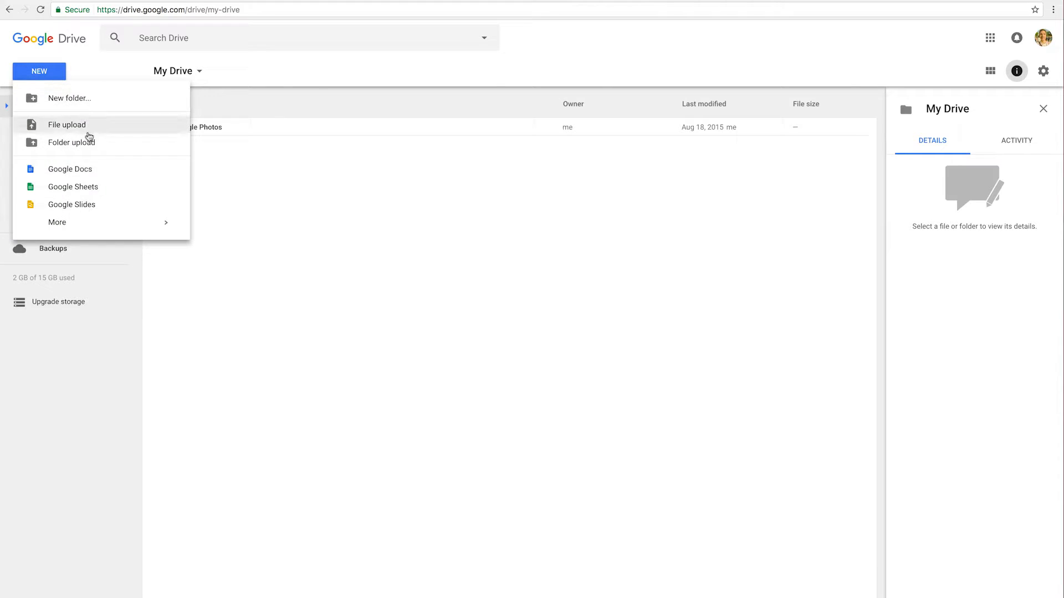
mouse_move(175, 174)
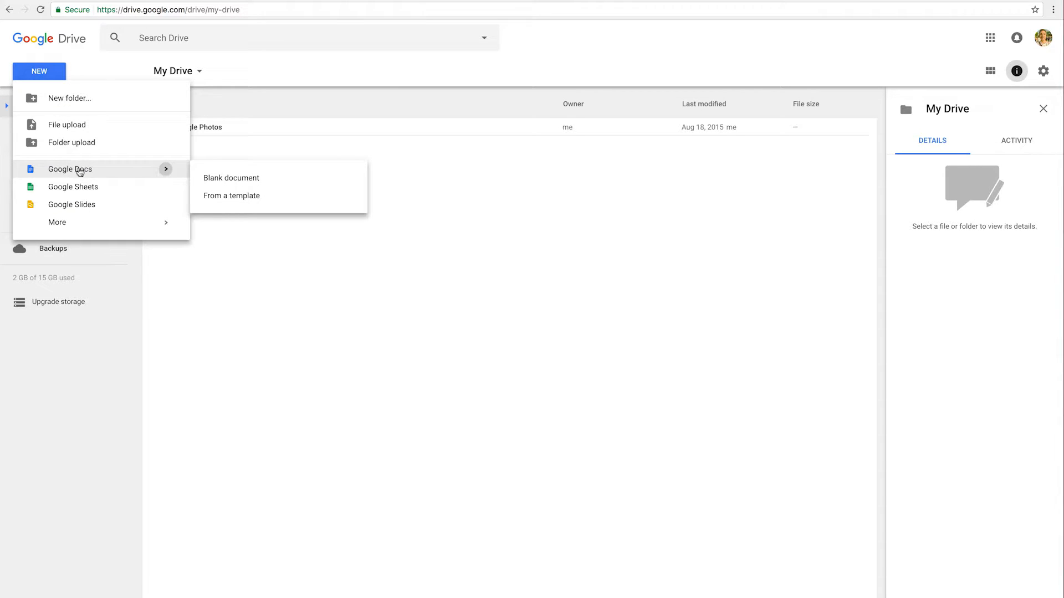
left_click(224, 202)
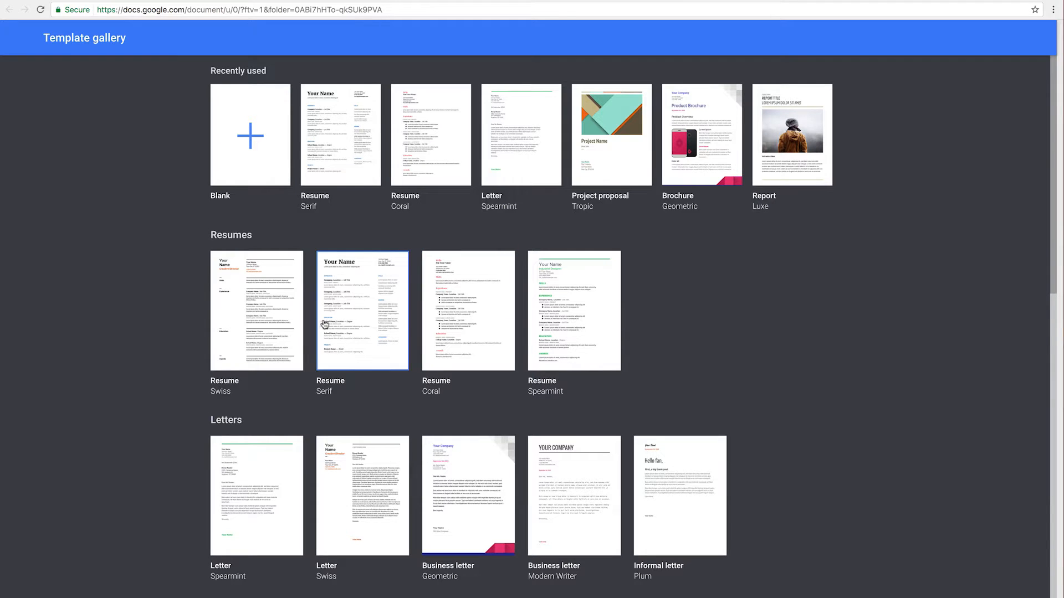
Browse the template gallery and pick the Blank template
scroll(778, 340, "down", 4)
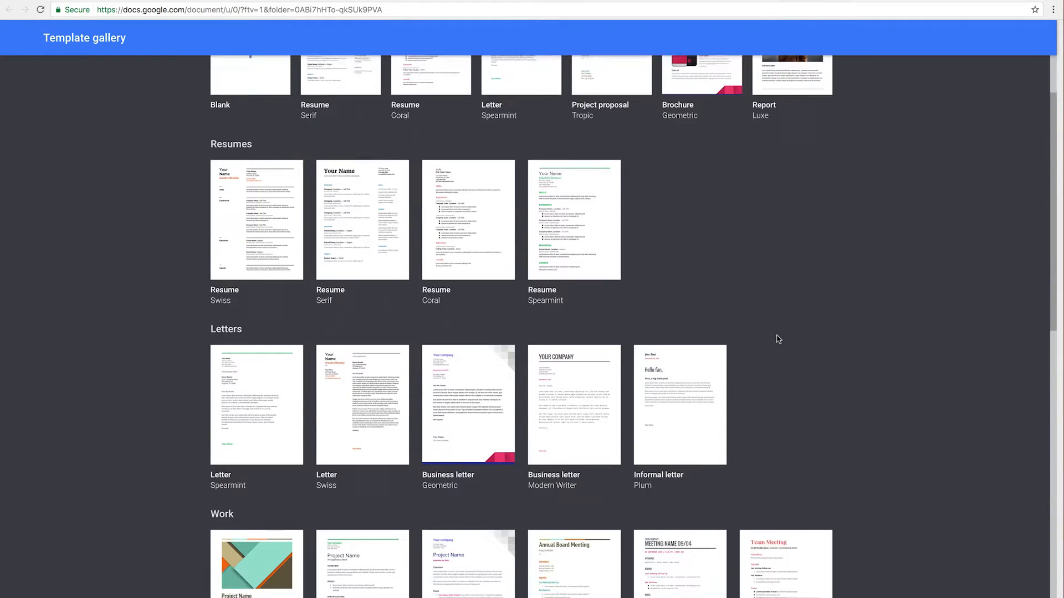
scroll(776, 338, "down", 2)
scroll(113, 453, "down", 5)
scroll(112, 453, "up", 1)
scroll(111, 452, "down", 3)
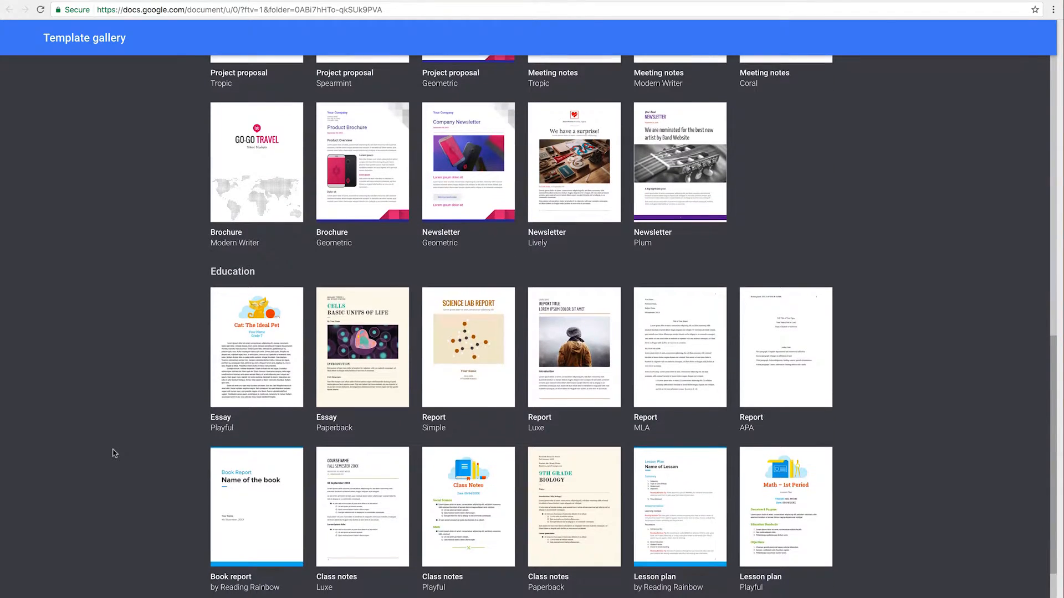
scroll(450, 395, "down", 3)
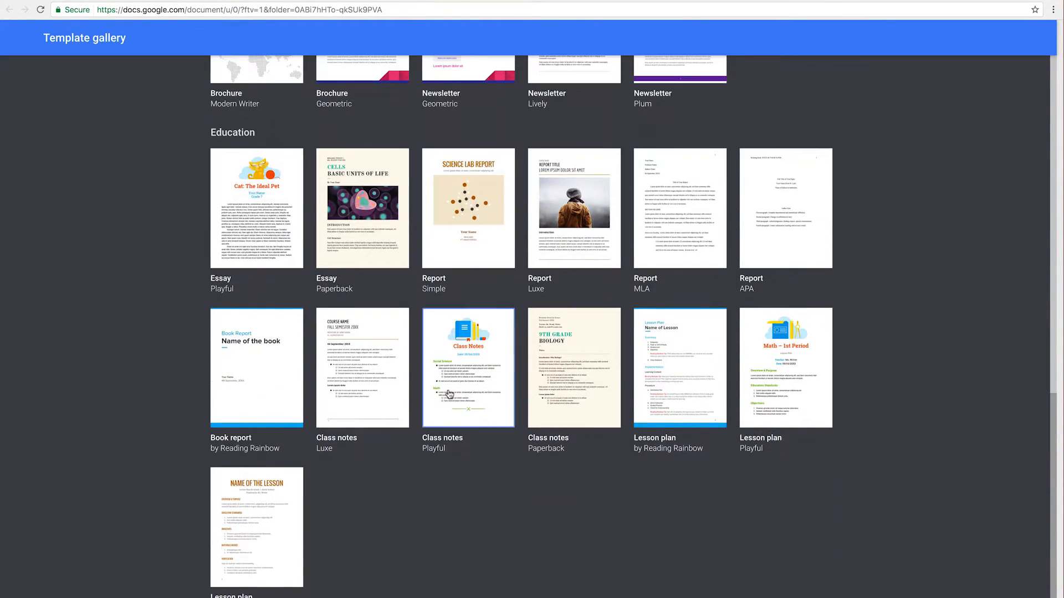
scroll(449, 395, "up", 20)
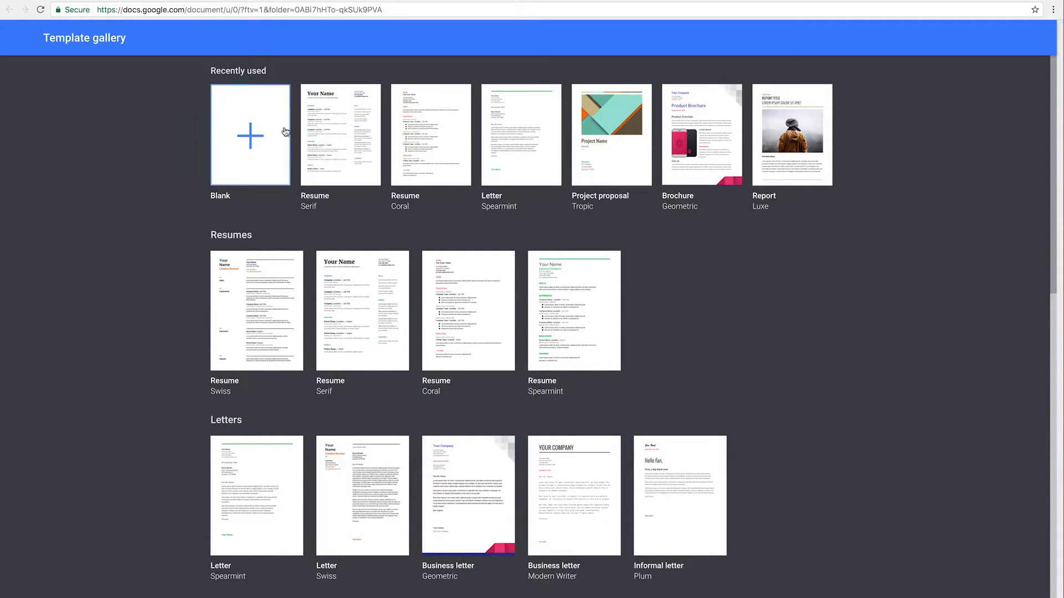
left_click(248, 135)
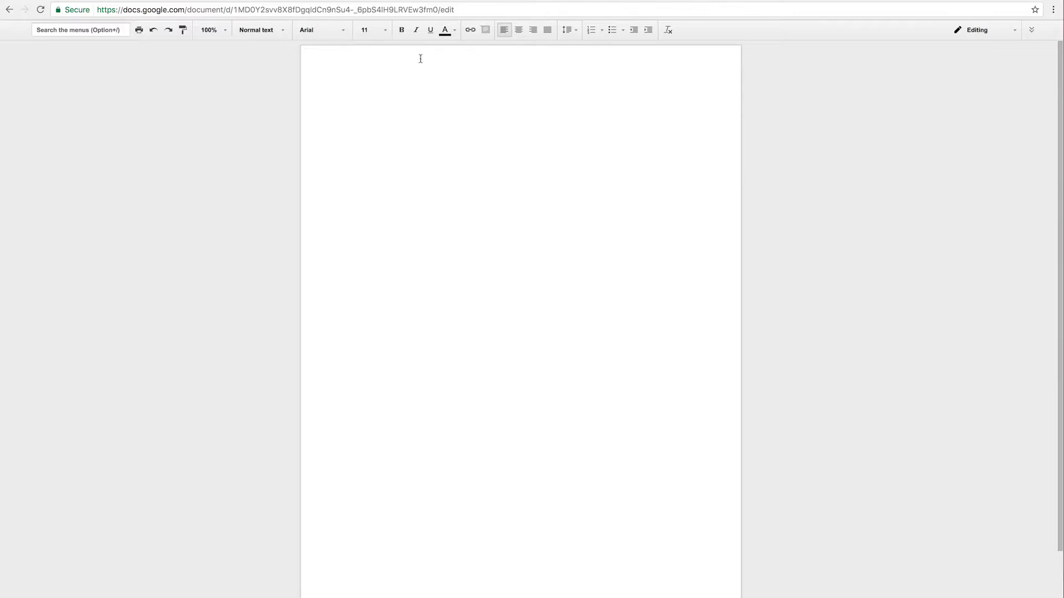
Expand the collapsed menus so the 'Untitled document' title and menu bar appear
left_click(1032, 31)
left_click(1028, 31)
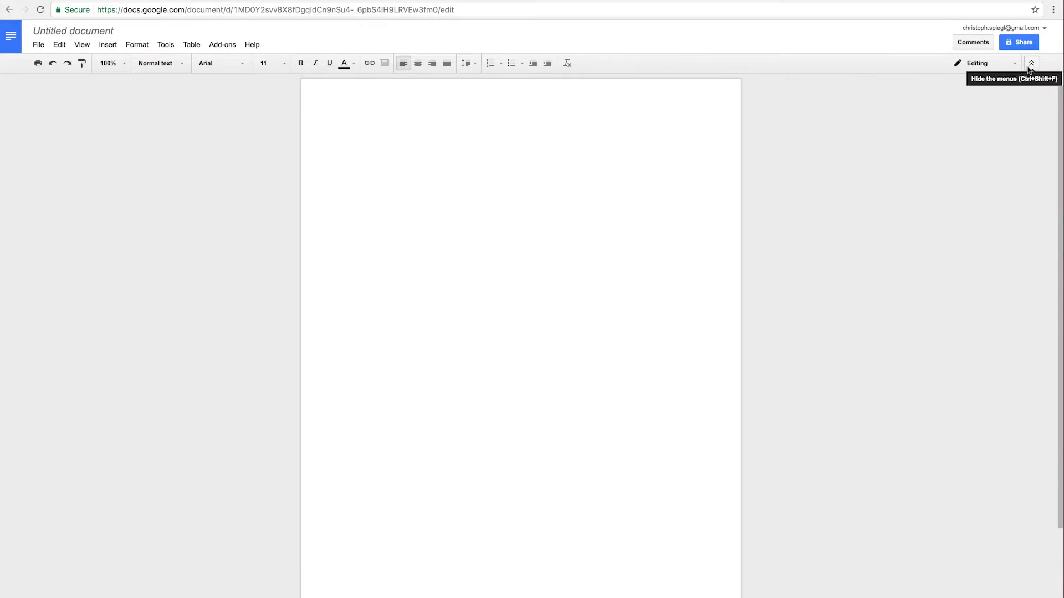
left_click(1029, 67)
left_click(1031, 32)
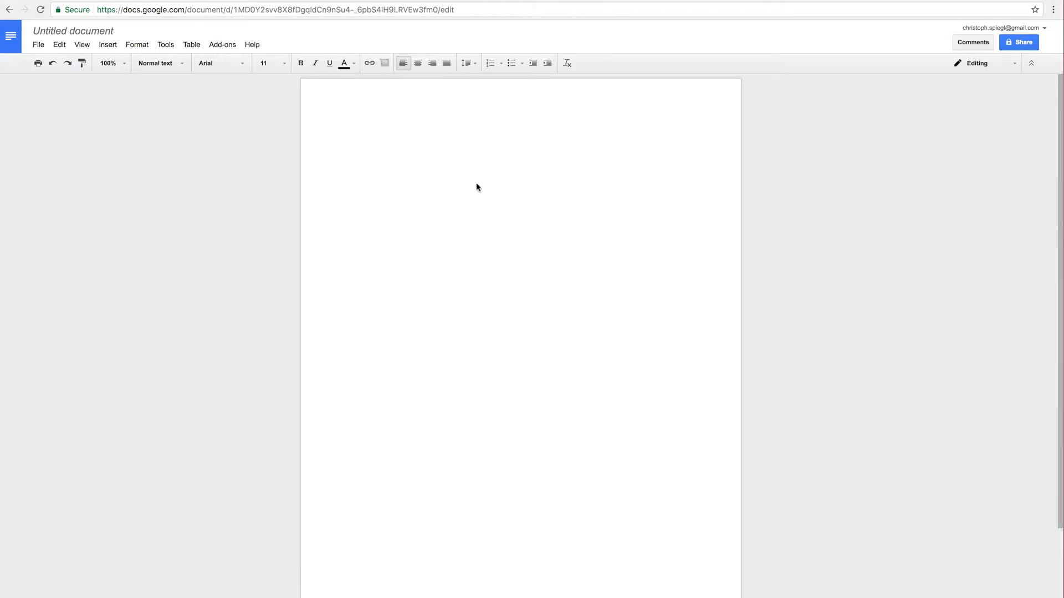
scroll(435, 332, "down", 2)
scroll(435, 332, "up", 2)
Rename 'Untitled document' to 'test'
left_click(50, 31)
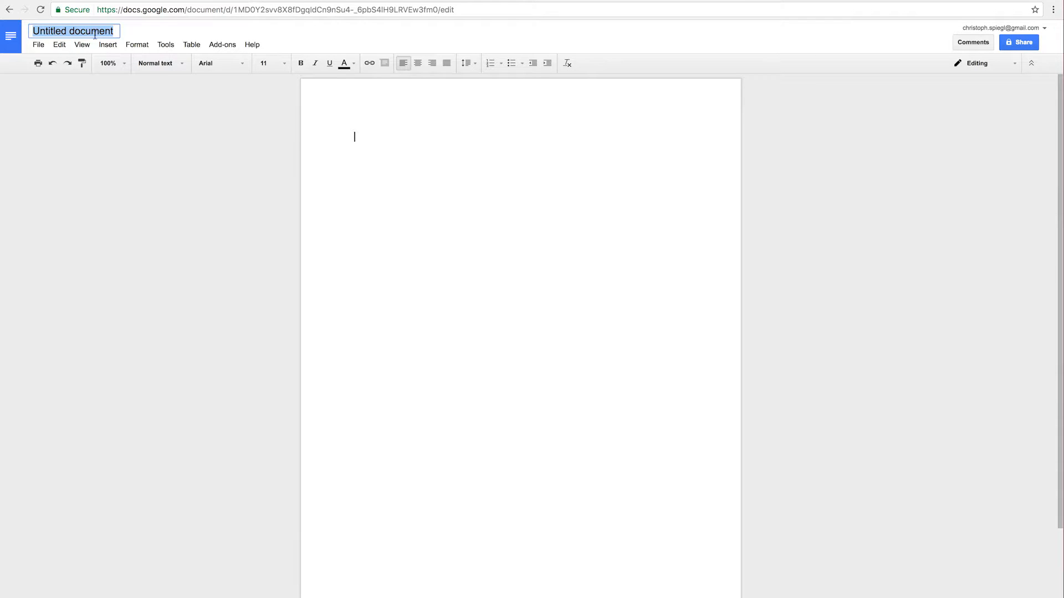
left_click(394, 136)
left_click(87, 31)
type("test")
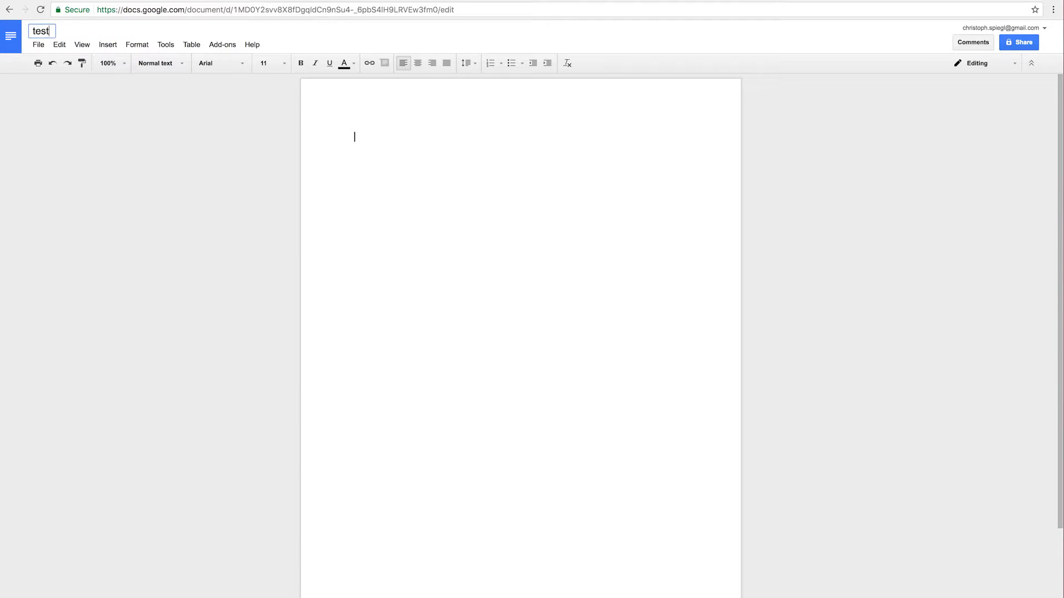
key("Return")
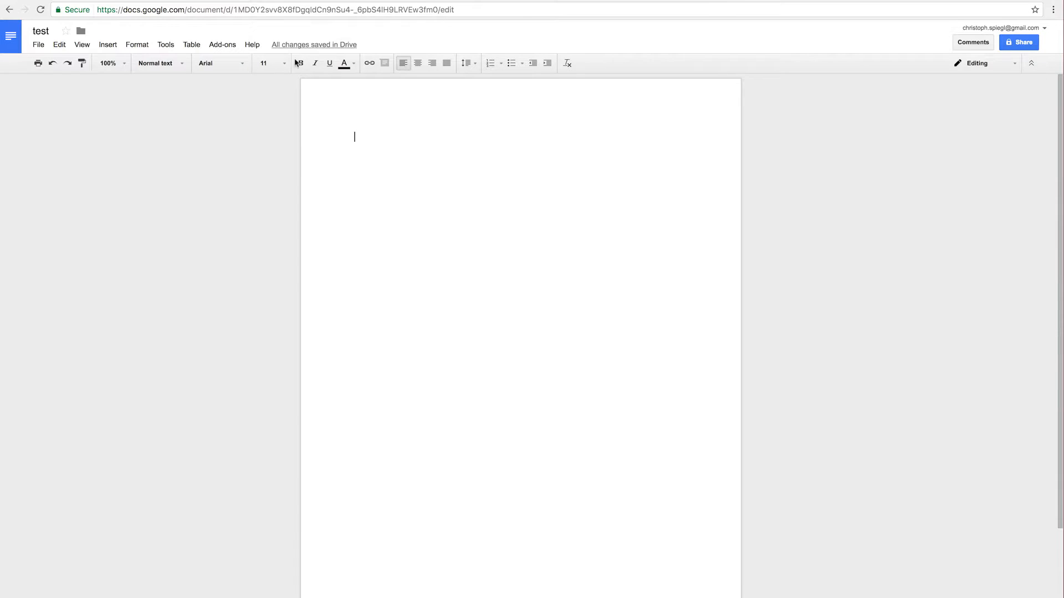
Confirm the file sits in My Drive, then collapse the title and menus into compact mode
left_click(82, 32)
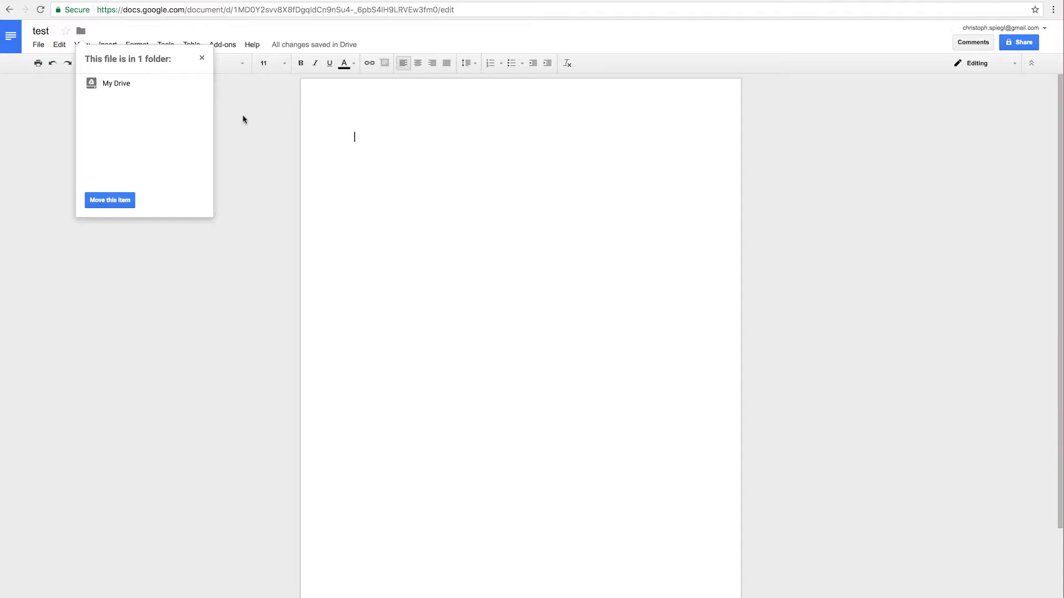
left_click(439, 161)
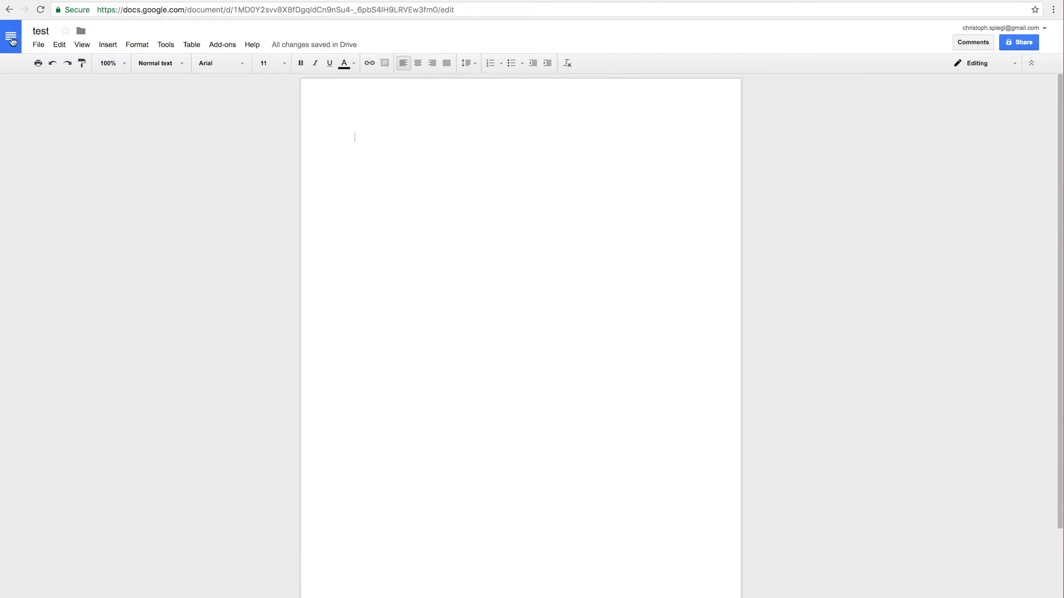
left_click(1031, 62)
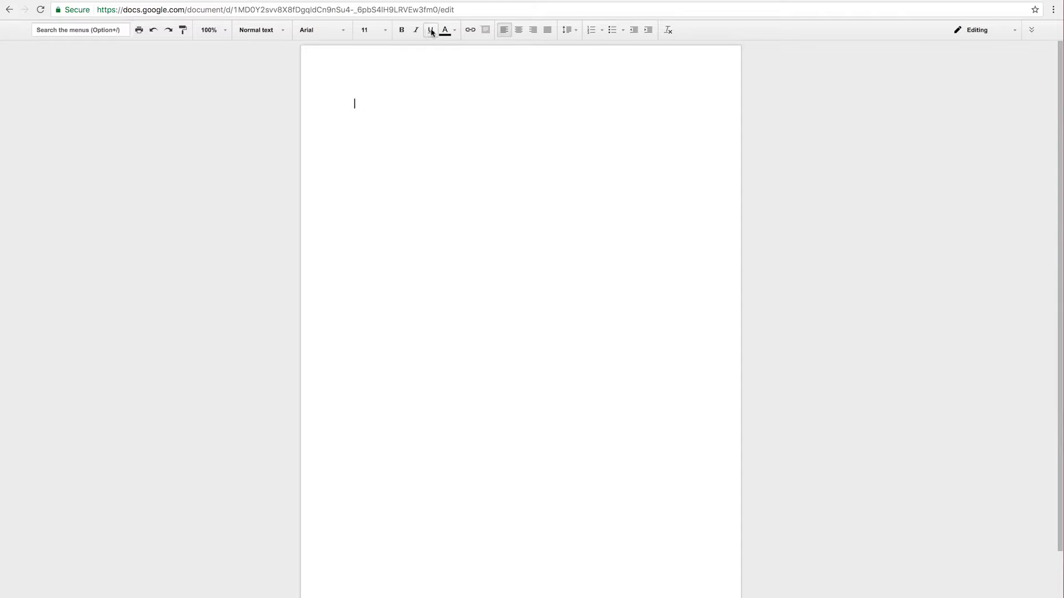
Browse the More fonts dialog from the font list, then close it
left_click(310, 30)
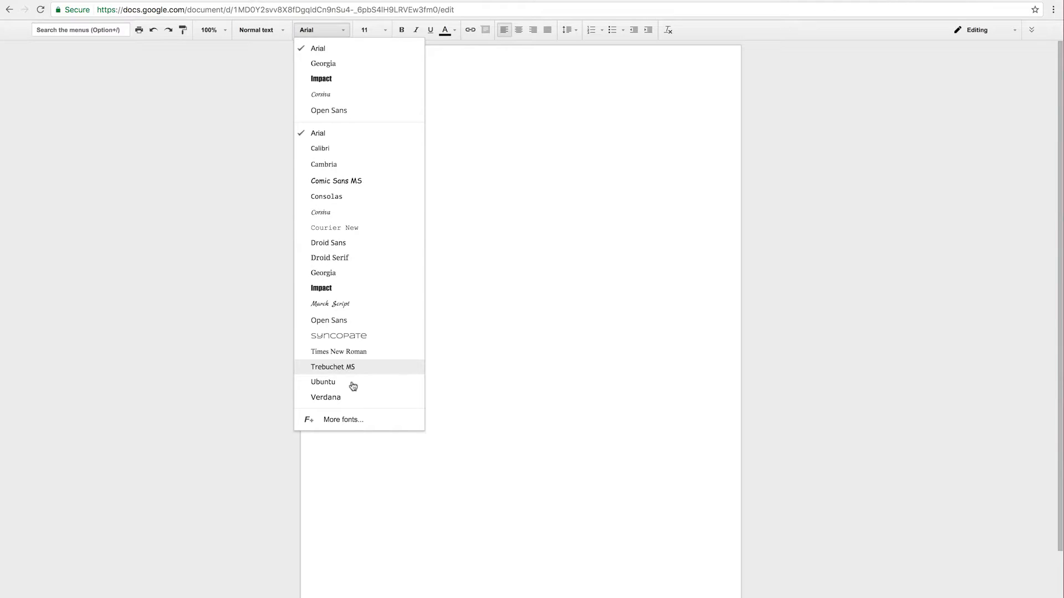
left_click(351, 420)
scroll(512, 339, "down", 20)
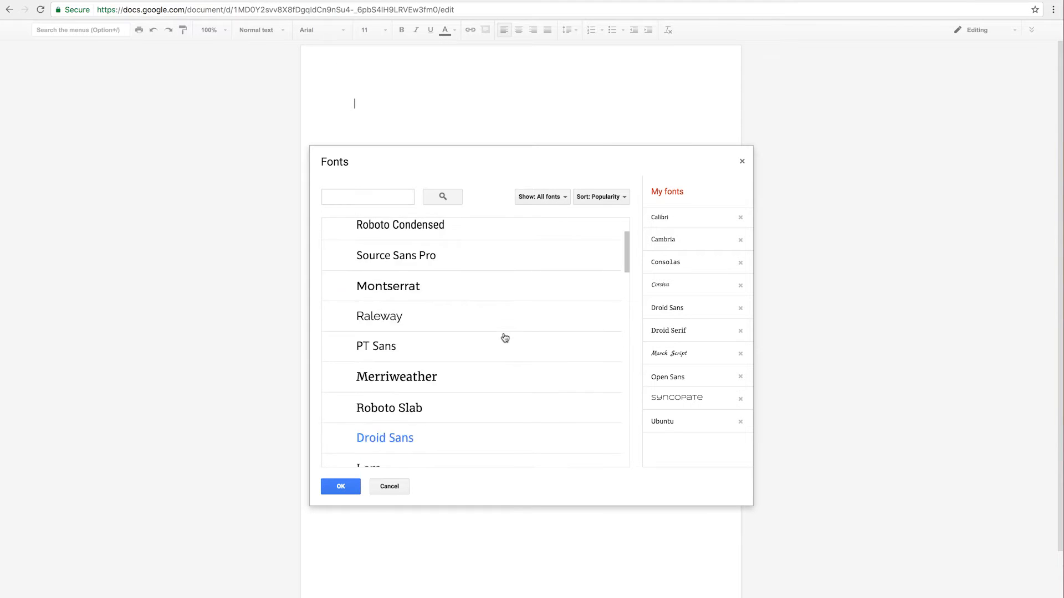
scroll(505, 337, "down", 20)
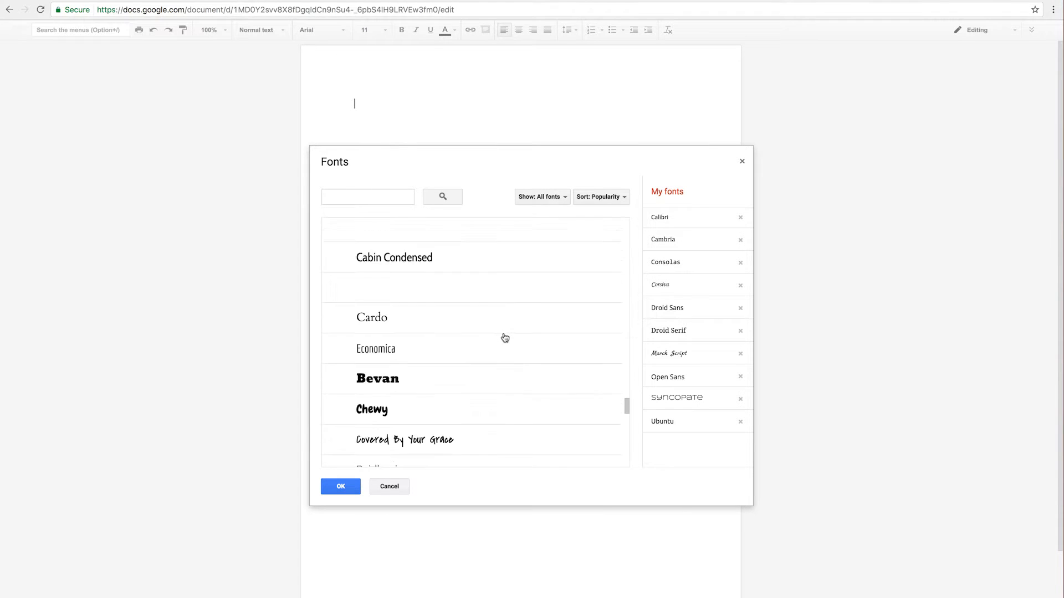
scroll(505, 338, "down", 10)
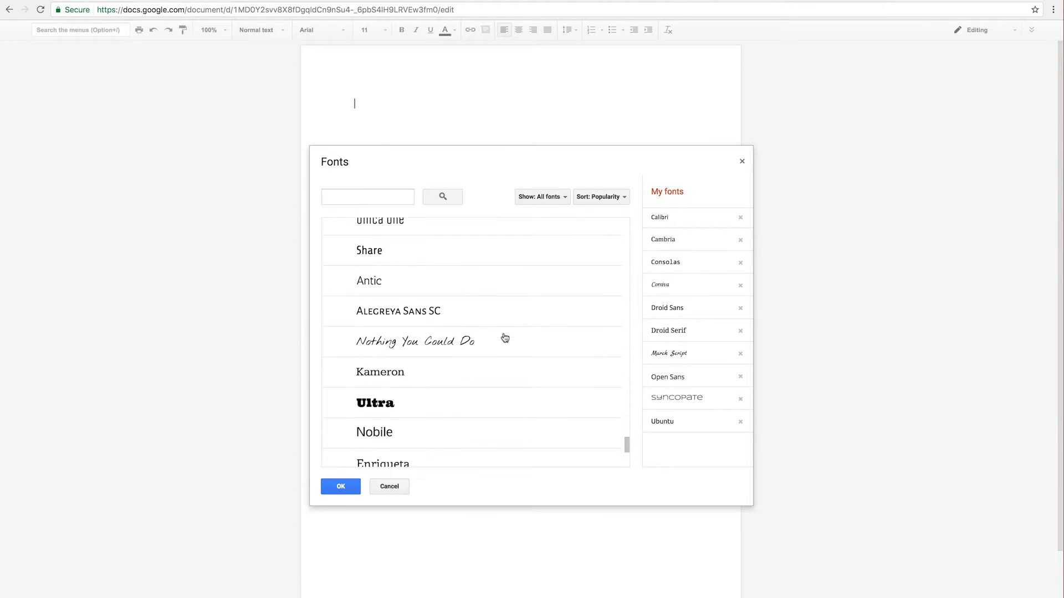
scroll(437, 362, "up", 20)
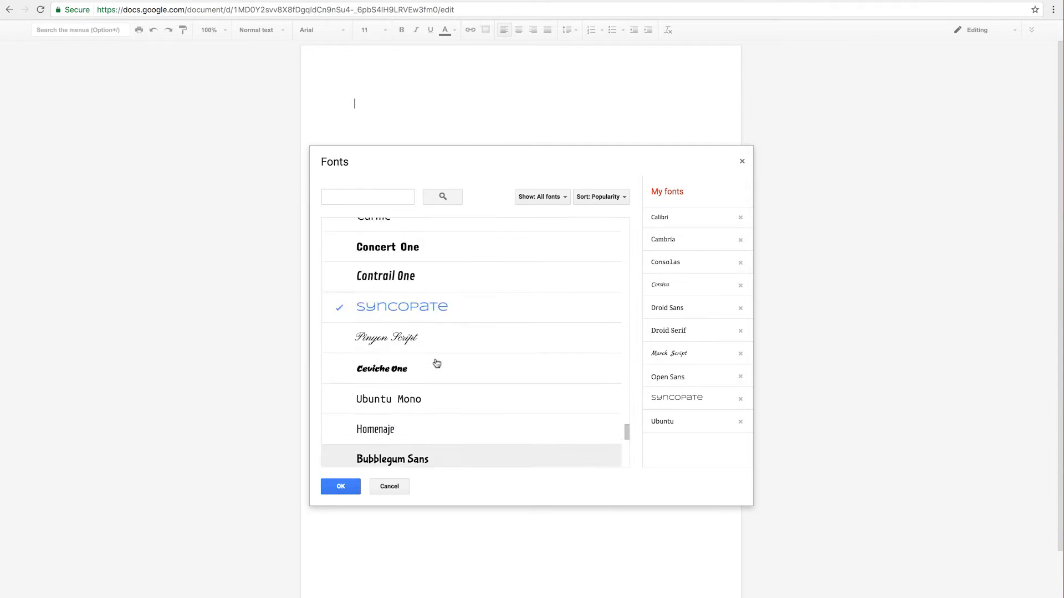
left_click(389, 485)
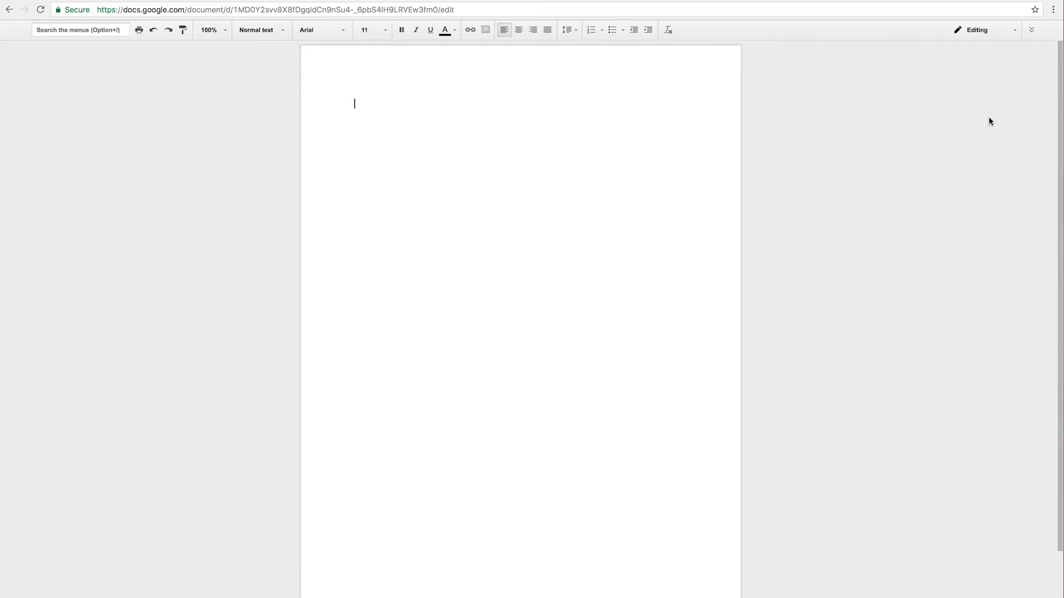
Show the title and menus again, and look through the Format and Insert menus
left_click(1031, 30)
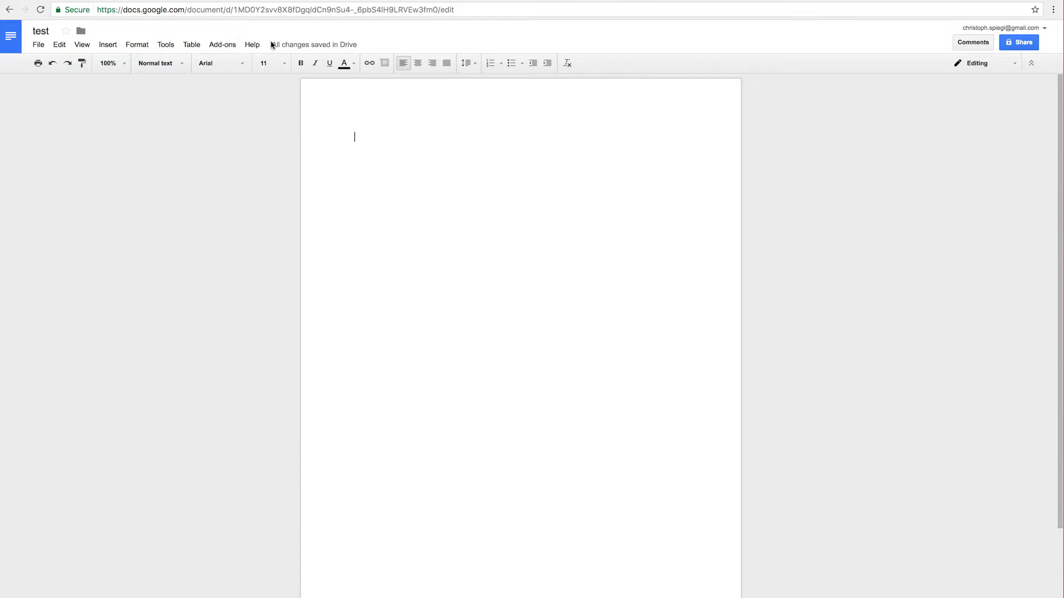
left_click(138, 44)
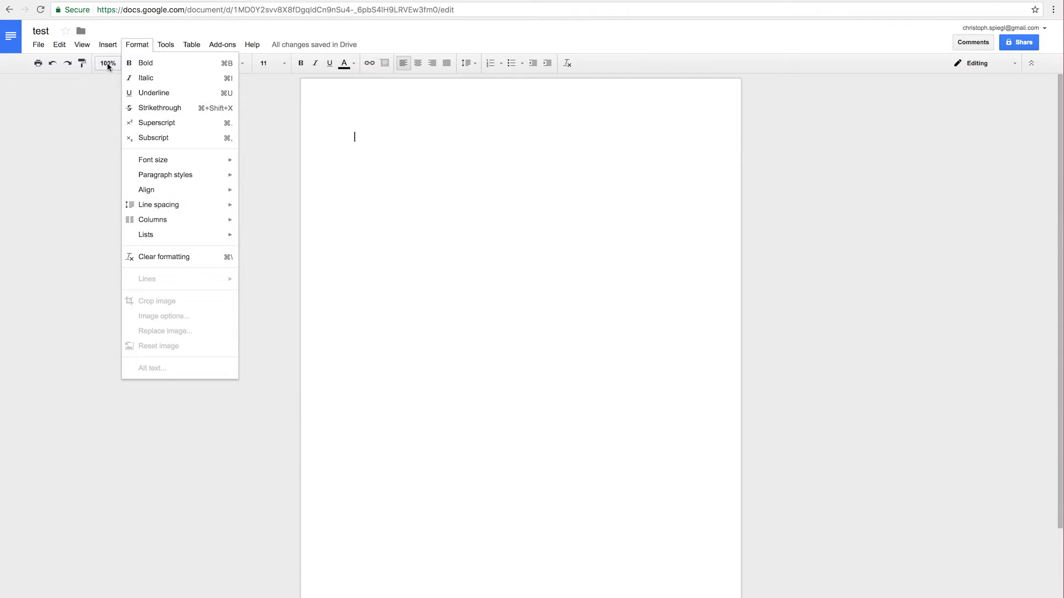
left_click(106, 49)
left_click(107, 48)
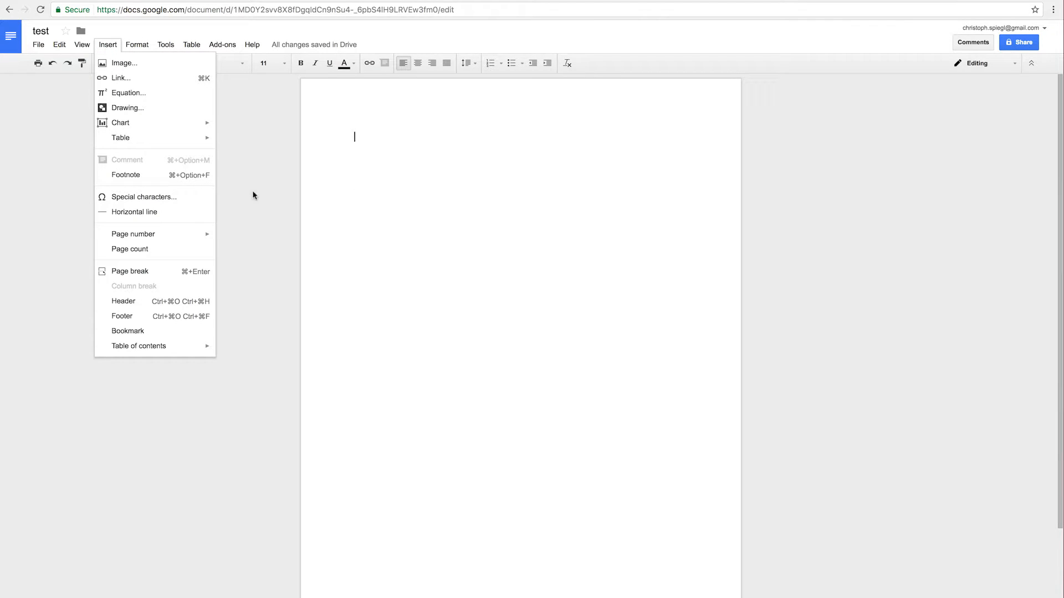
left_click(486, 193)
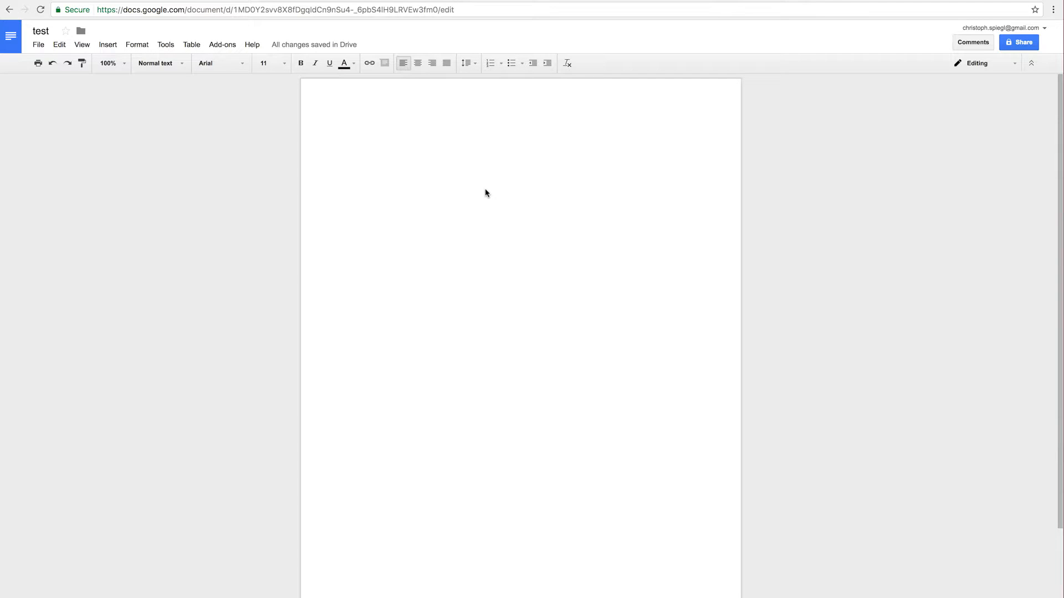
Type 'Hallo', insert a page break, and type 'asdf' on the second page
type("Hallo")
key("ctrl+Return")
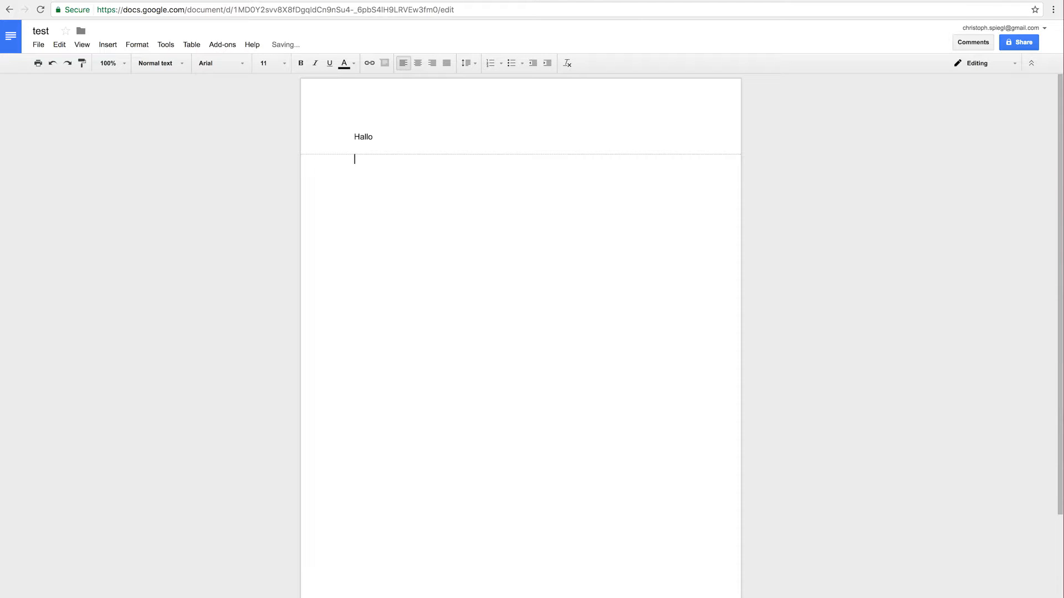
type("asdf")
left_click_drag(345, 135, 426, 193)
left_click(426, 198)
scroll(514, 164, "down", 3)
scroll(514, 164, "up", 3)
Turn on View > Print layout and scroll through both pages
left_click(87, 47)
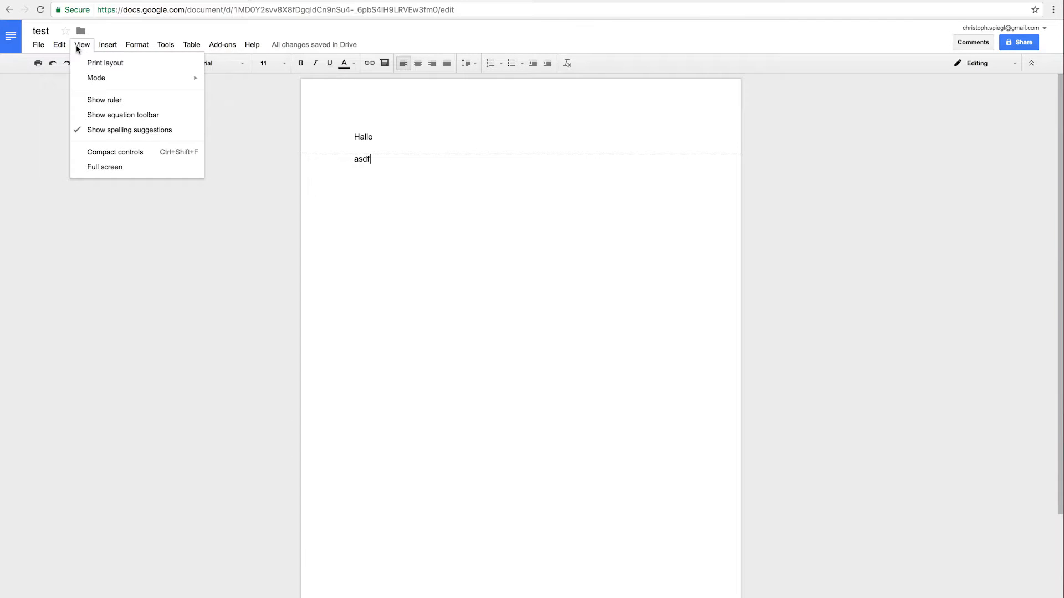
left_click(84, 63)
scroll(385, 224, "down", 10)
scroll(385, 223, "up", 10)
scroll(385, 223, "down", 7)
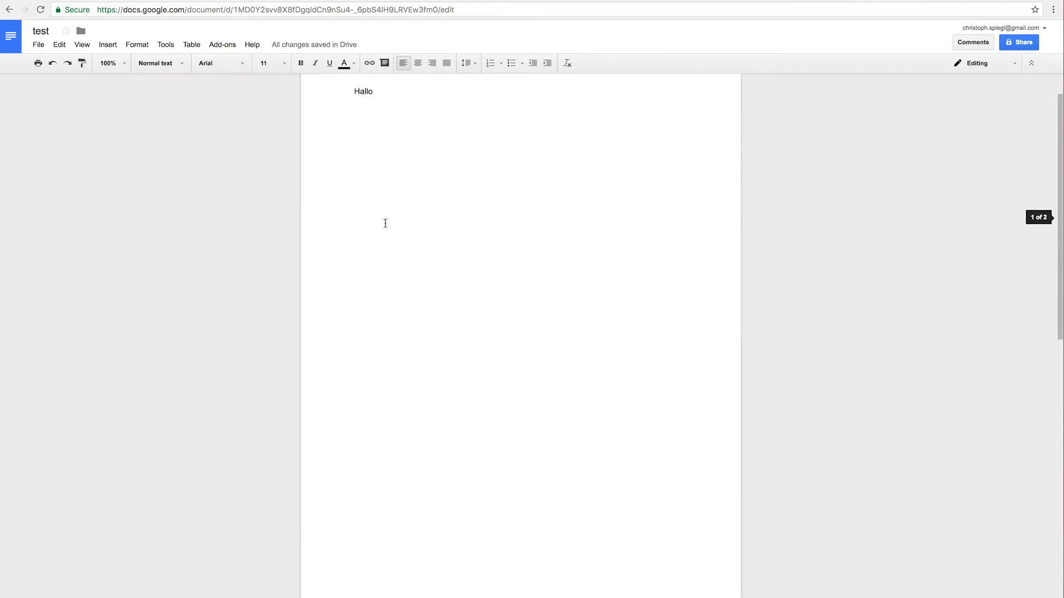
scroll(421, 295, "up", 7)
scroll(430, 297, "down", 6)
scroll(410, 429, "down", 5)
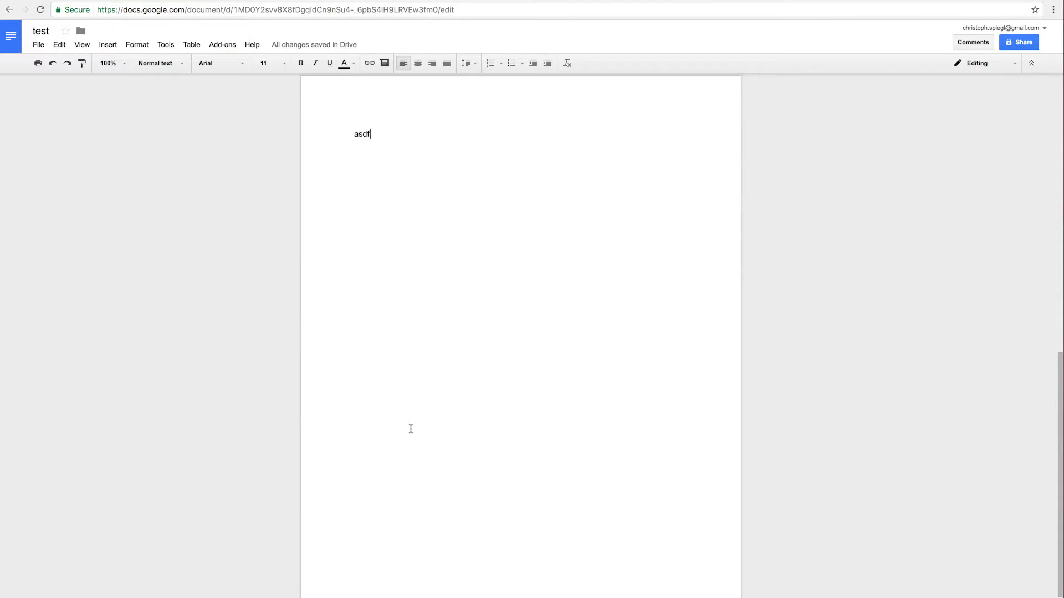
scroll(411, 429, "up", 12)
scroll(410, 429, "down", 10)
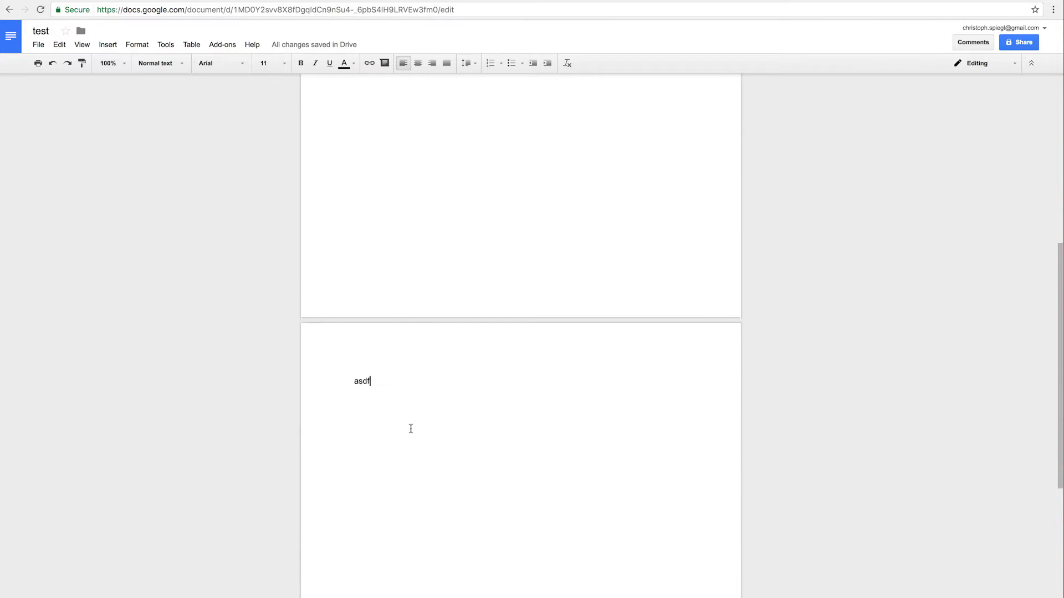
scroll(497, 428, "up", 10)
scroll(496, 428, "down", 3)
scroll(496, 428, "down", 7)
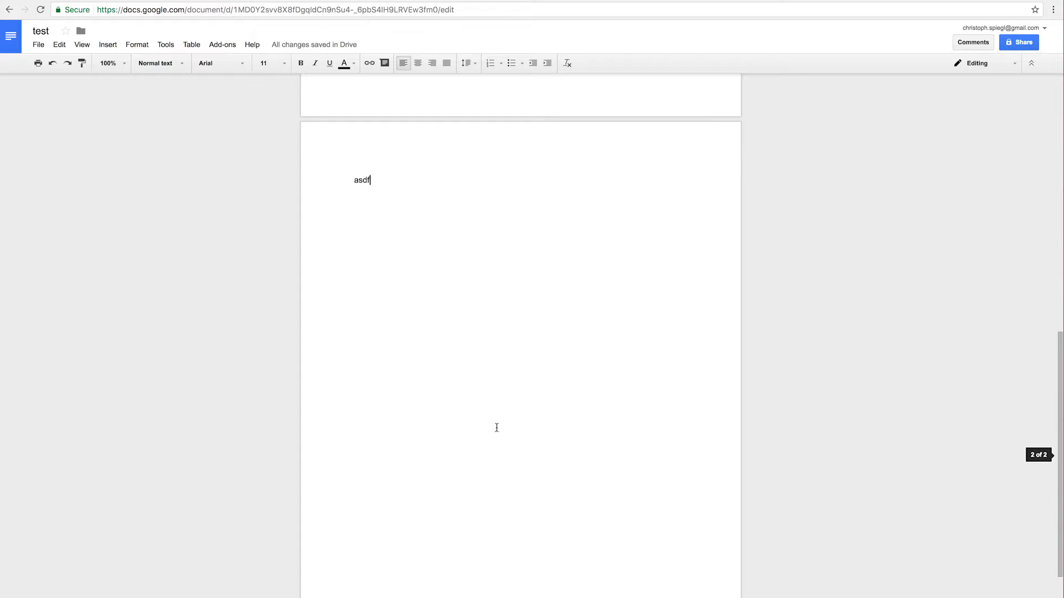
scroll(489, 181, "up", 10)
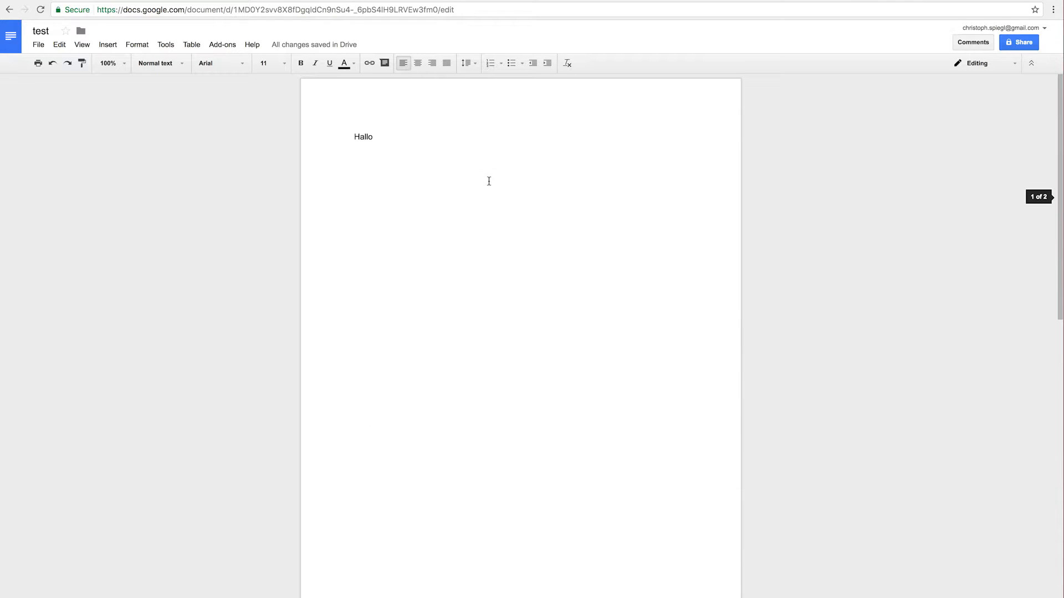
Turn off Print layout, then switch the document mode to Viewing and then Suggesting
left_click(82, 44)
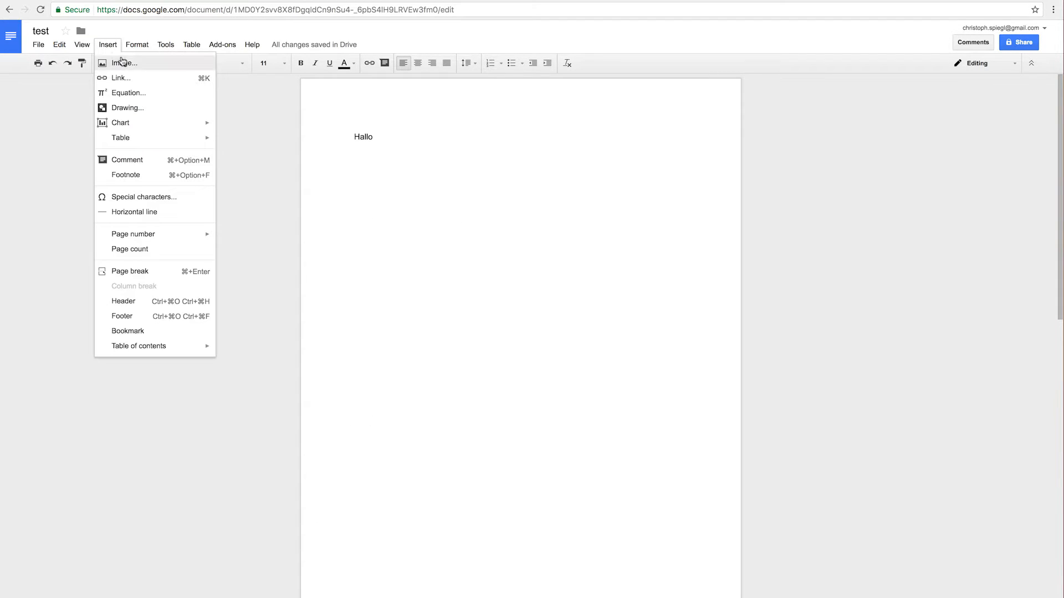
left_click(84, 63)
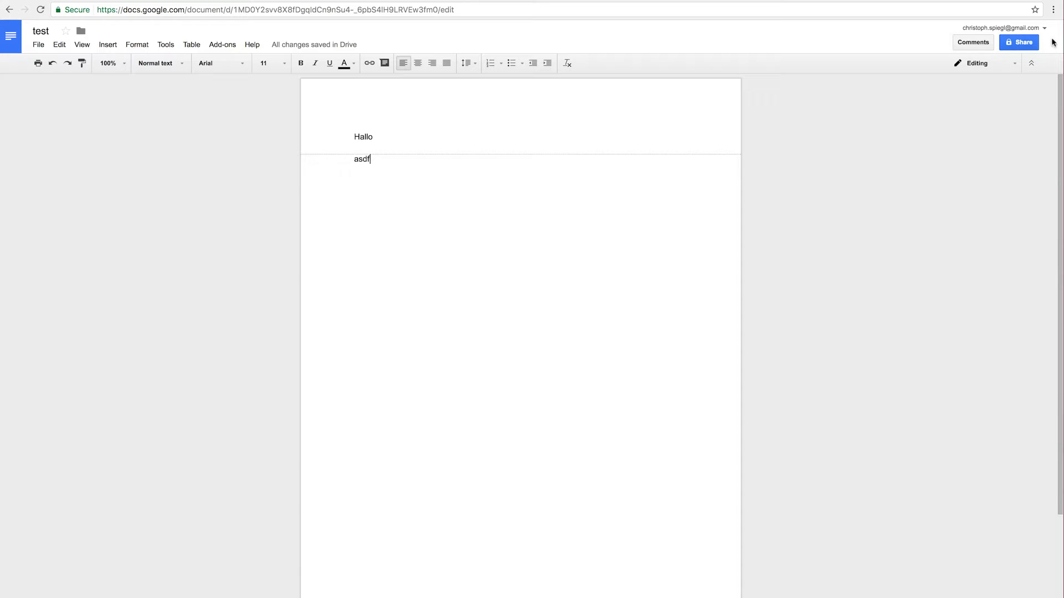
left_click(979, 65)
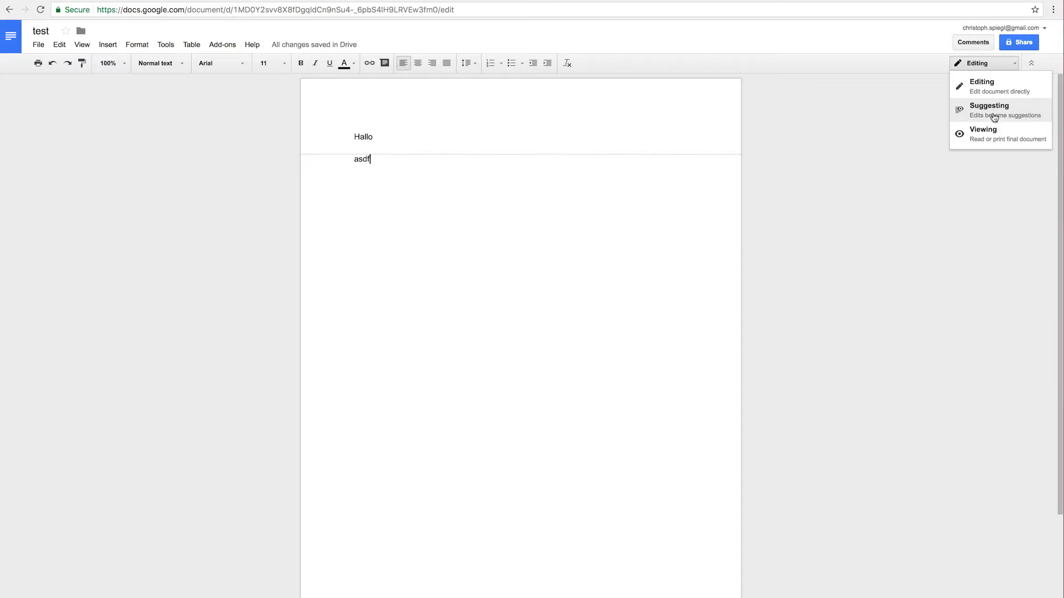
left_click(1018, 142)
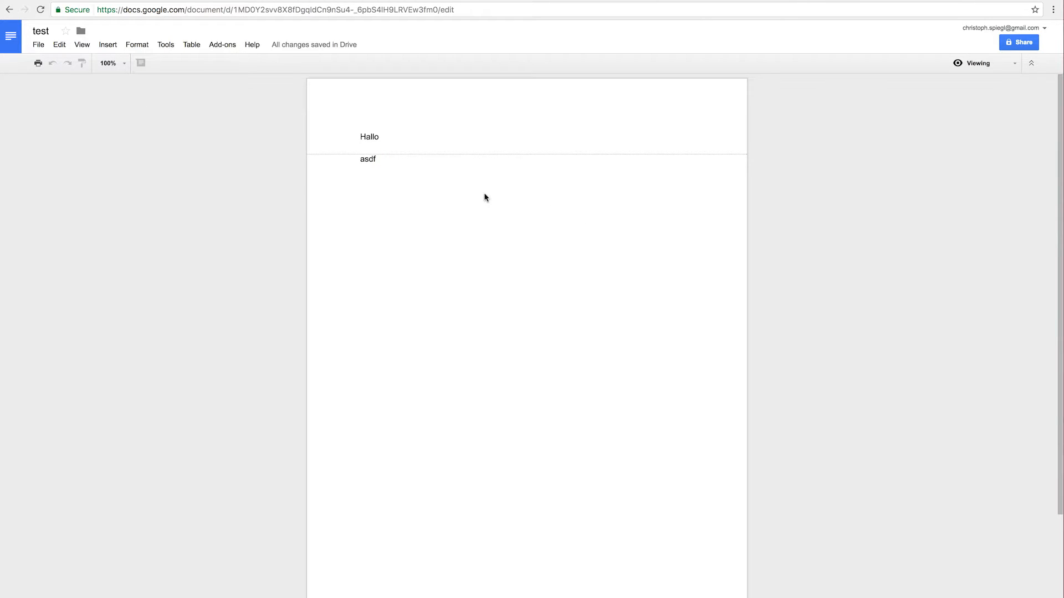
left_click(962, 67)
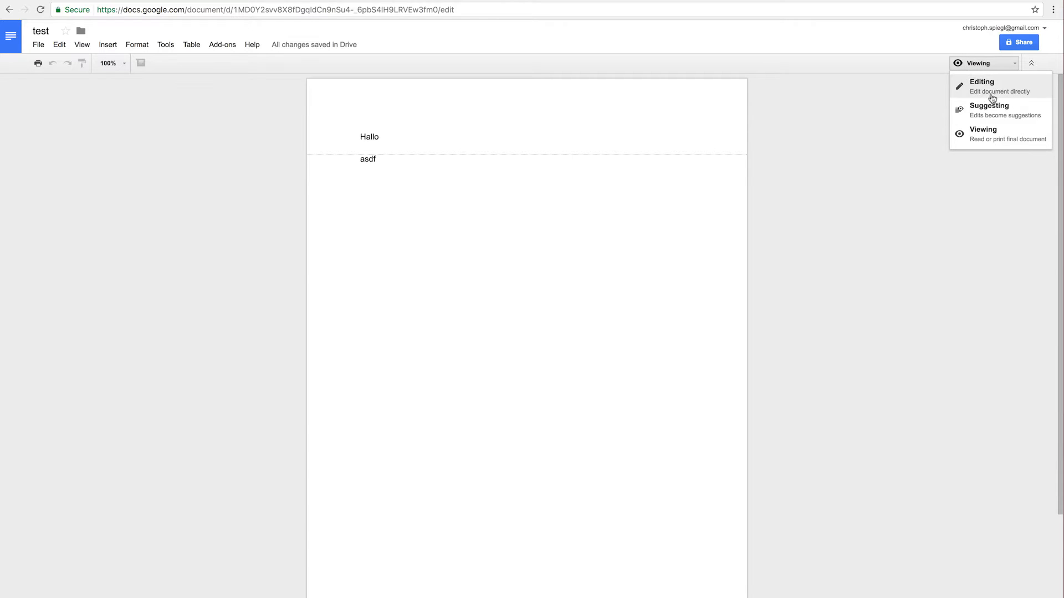
left_click(992, 113)
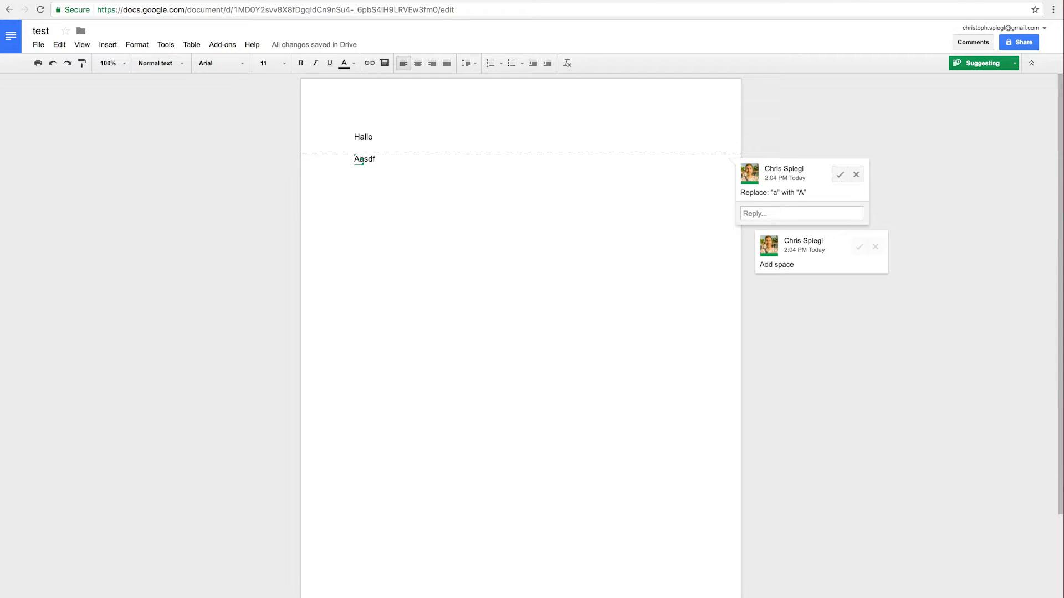
Suggest 'hello how are you?' plus a new line 'Ljk jkl jkl', then accept both suggestions
type("hello ho")
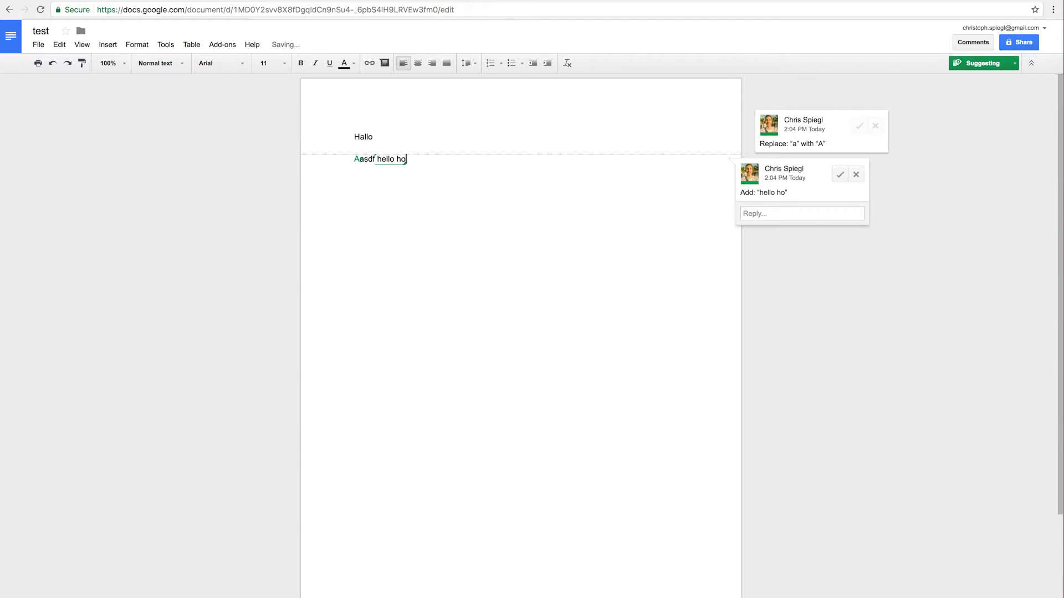
type("w are you?")
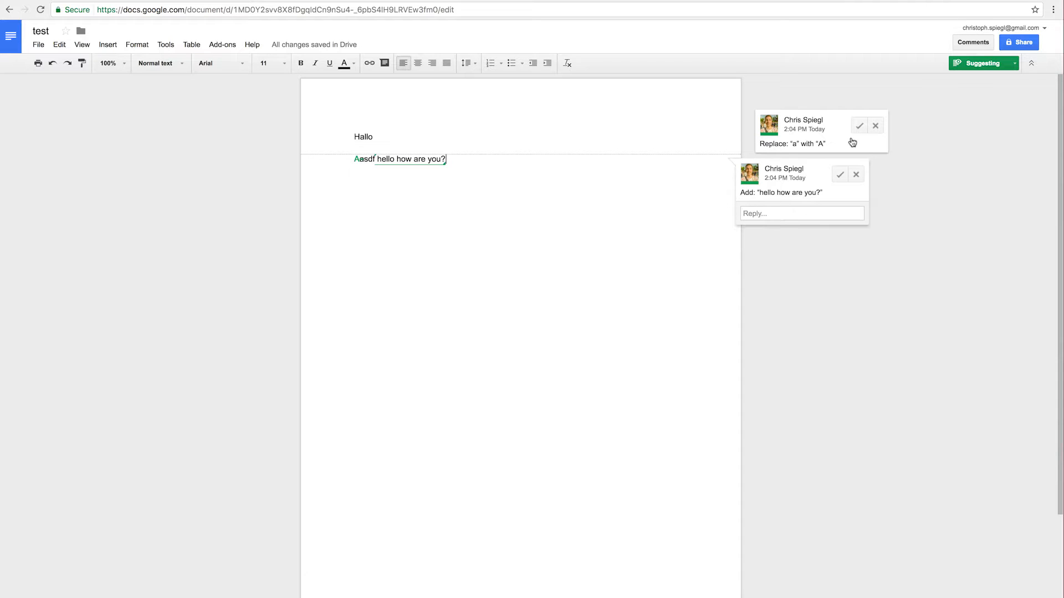
key("Return")
type("Ljk jkl jkl")
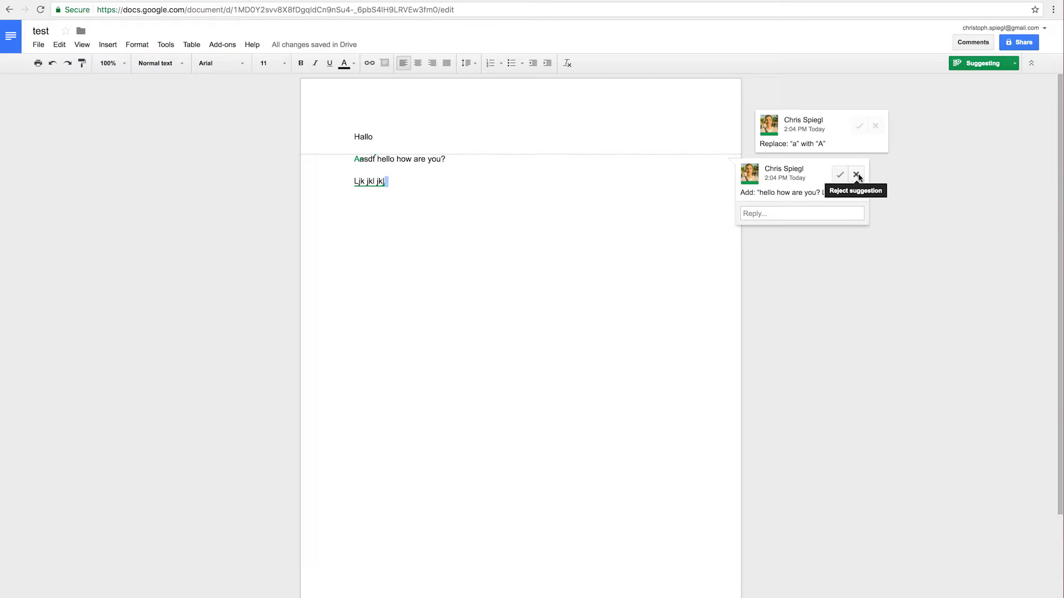
left_click(859, 126)
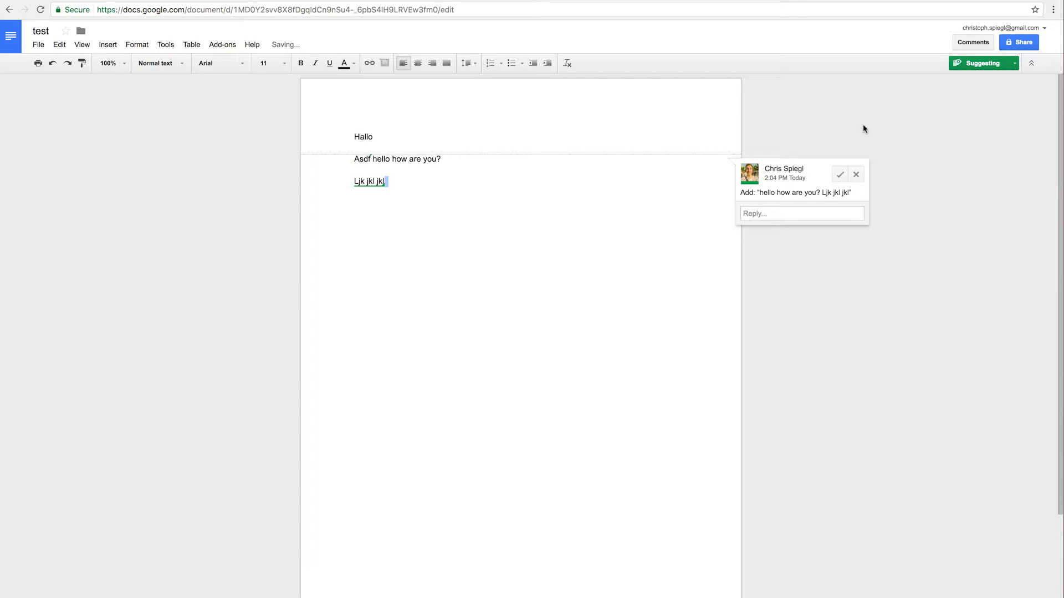
left_click(840, 176)
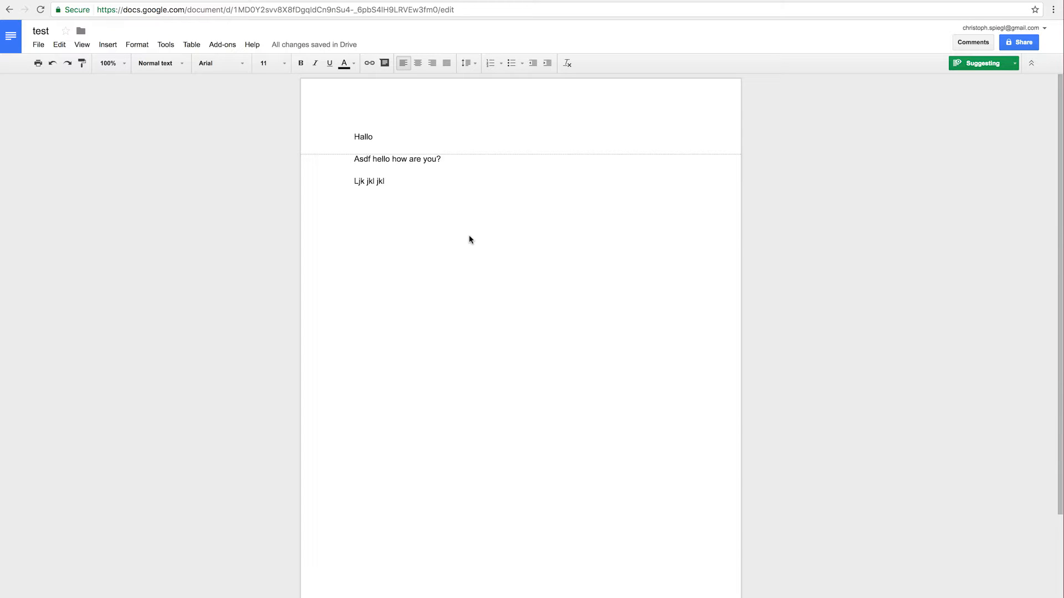
Switch from Suggesting to Editing mode and bring up sharing for the test document
left_click(995, 67)
left_click(974, 87)
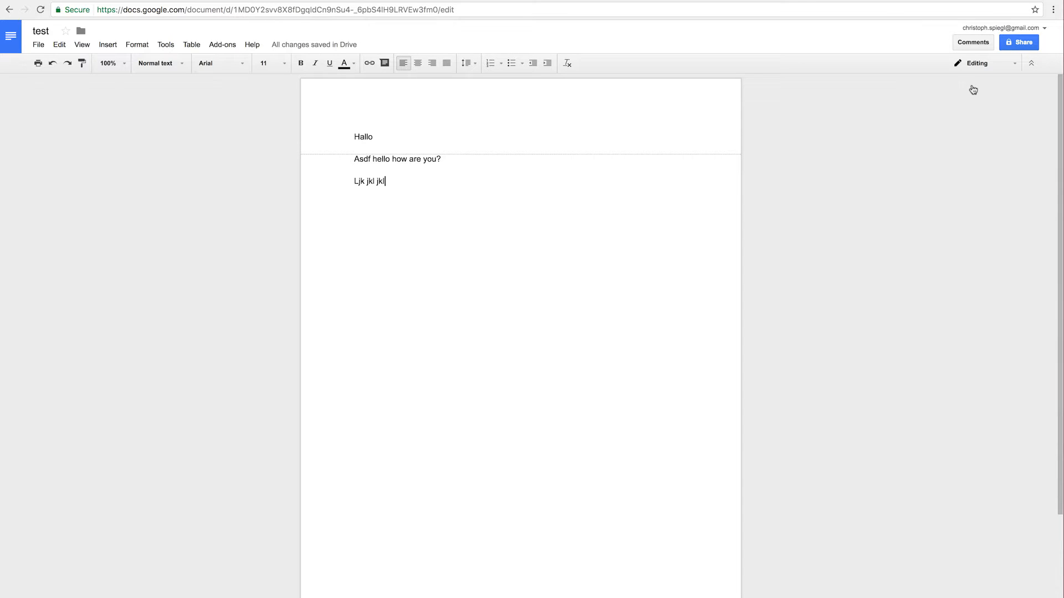
left_click(540, 173)
left_click(1022, 46)
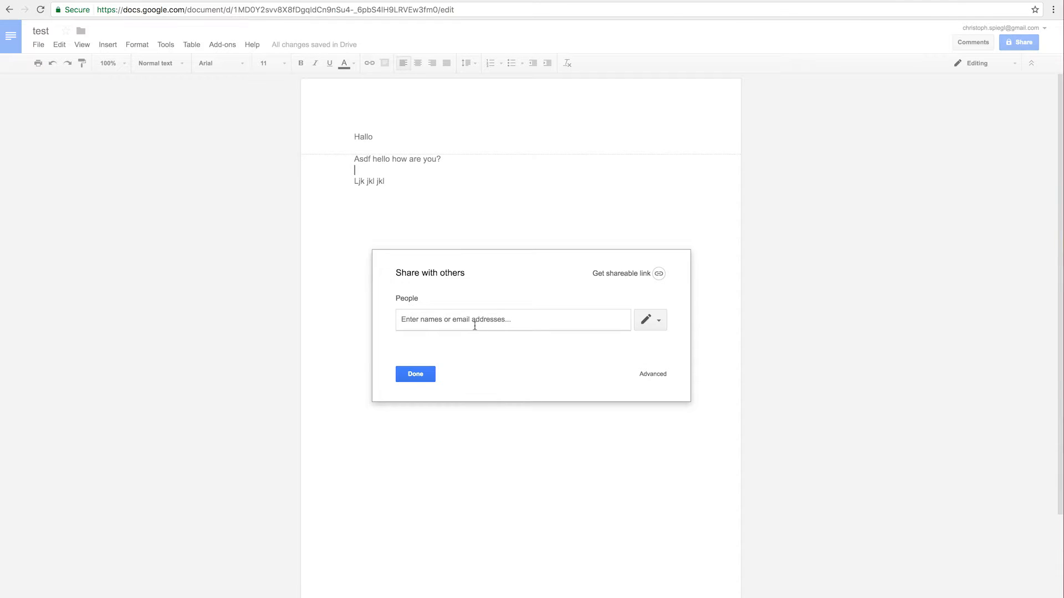
Keep edit access for invited people and turn on link sharing with edit access
left_click(645, 320)
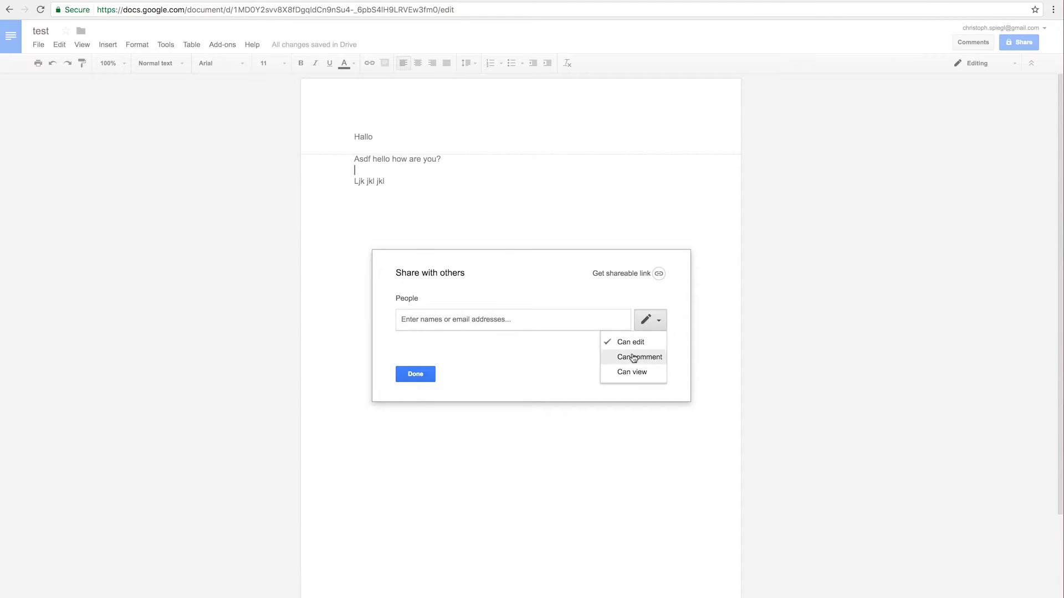
left_click(586, 306)
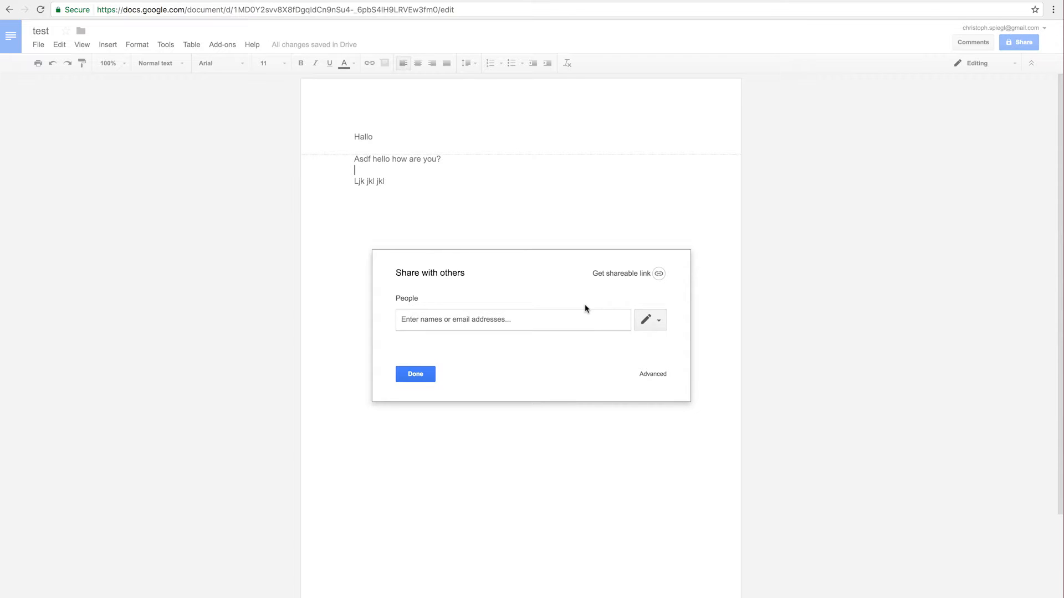
left_click(632, 277)
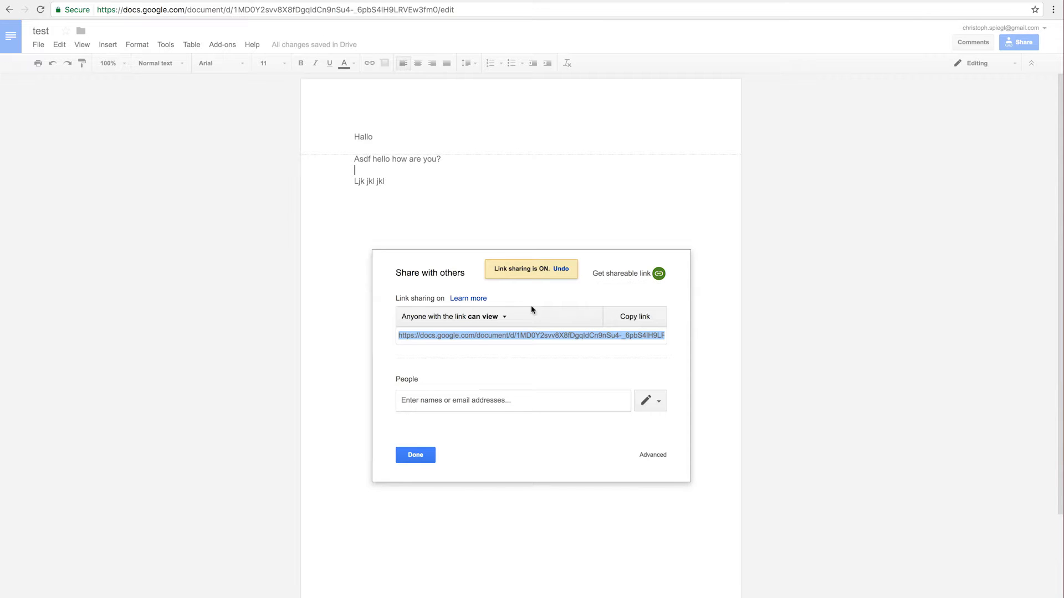
left_click(500, 323)
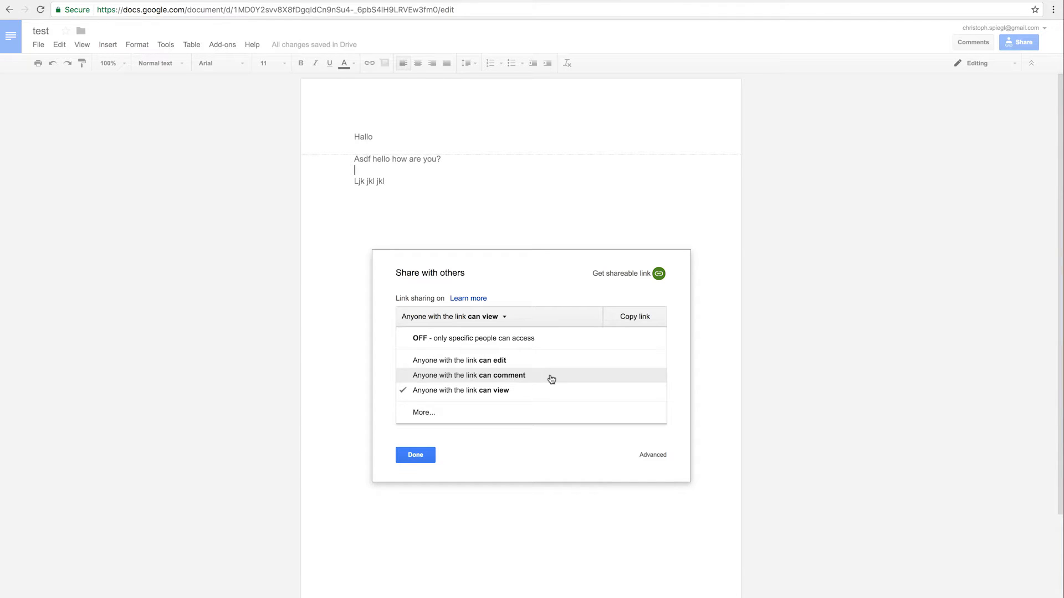
left_click(517, 361)
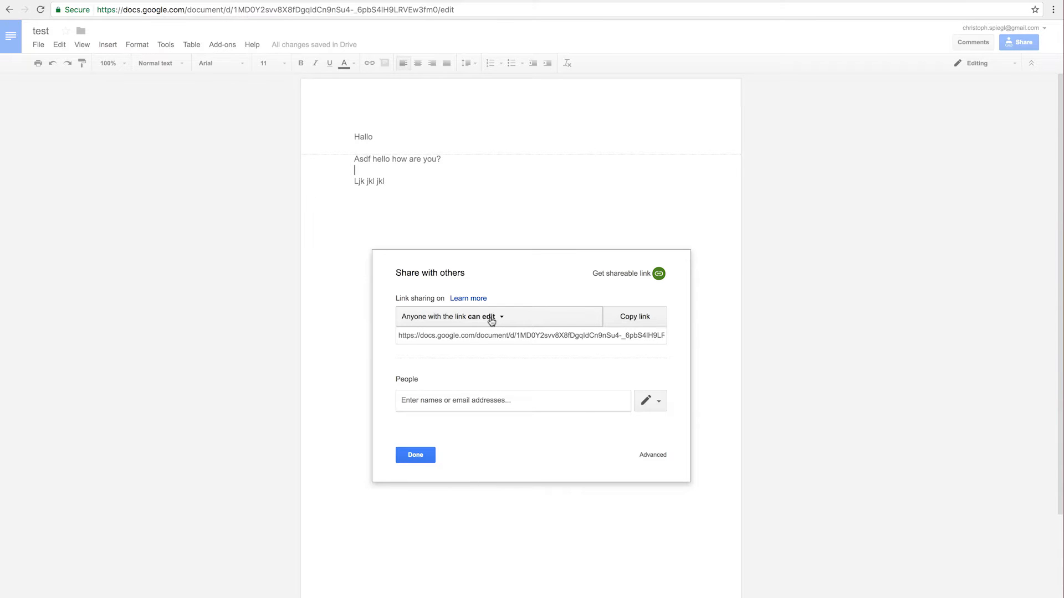
Change link access so anyone with the link can only comment
left_click(491, 317)
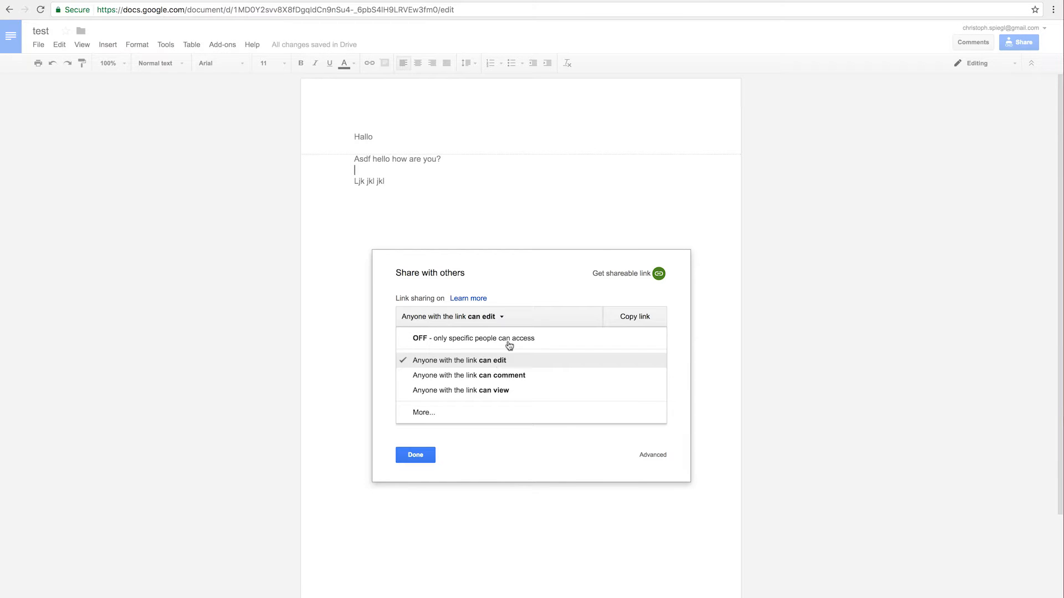
left_click(533, 295)
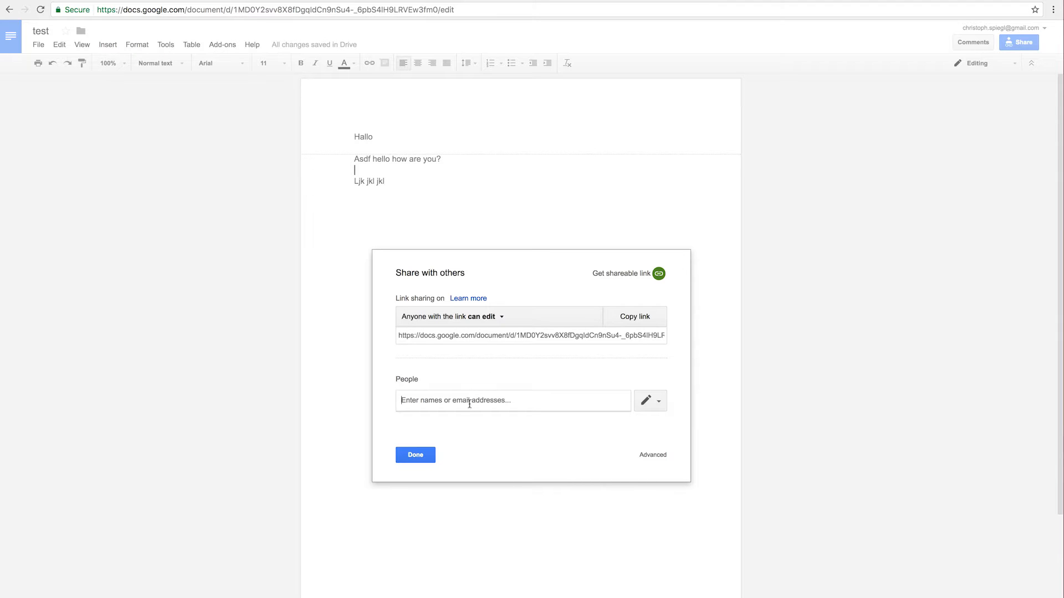
left_click(486, 318)
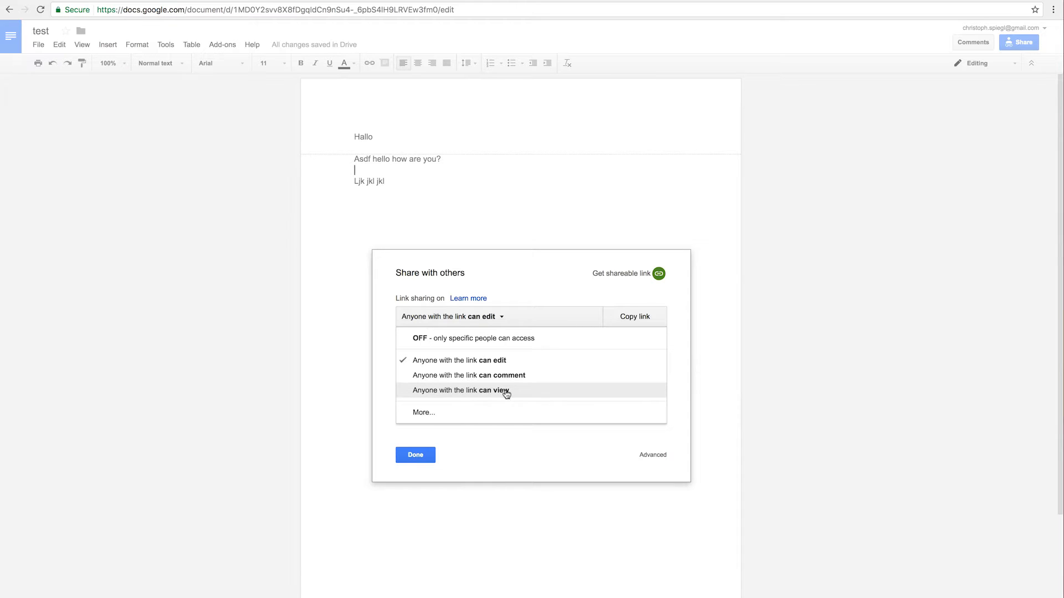
left_click(465, 376)
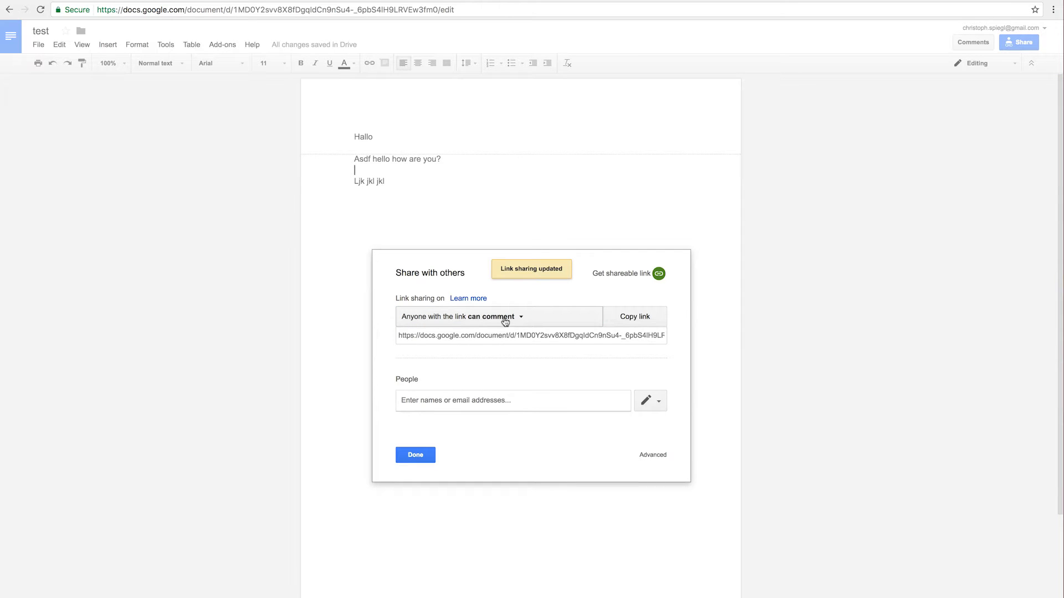
Select and copy the shareable link, then close the sharing dialog with Done
left_click(474, 337)
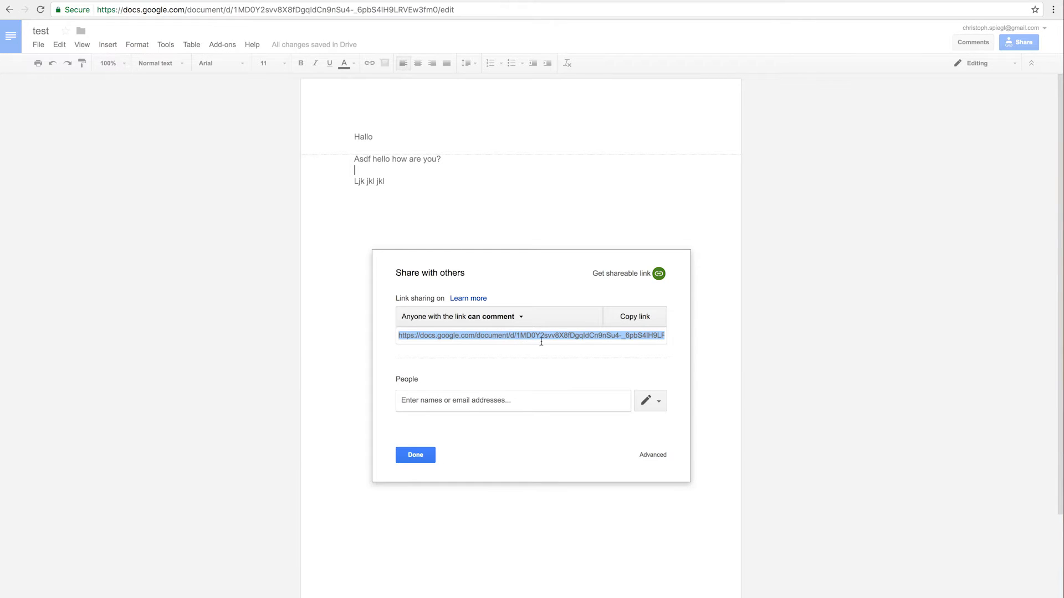
left_click(456, 339)
left_click(416, 455)
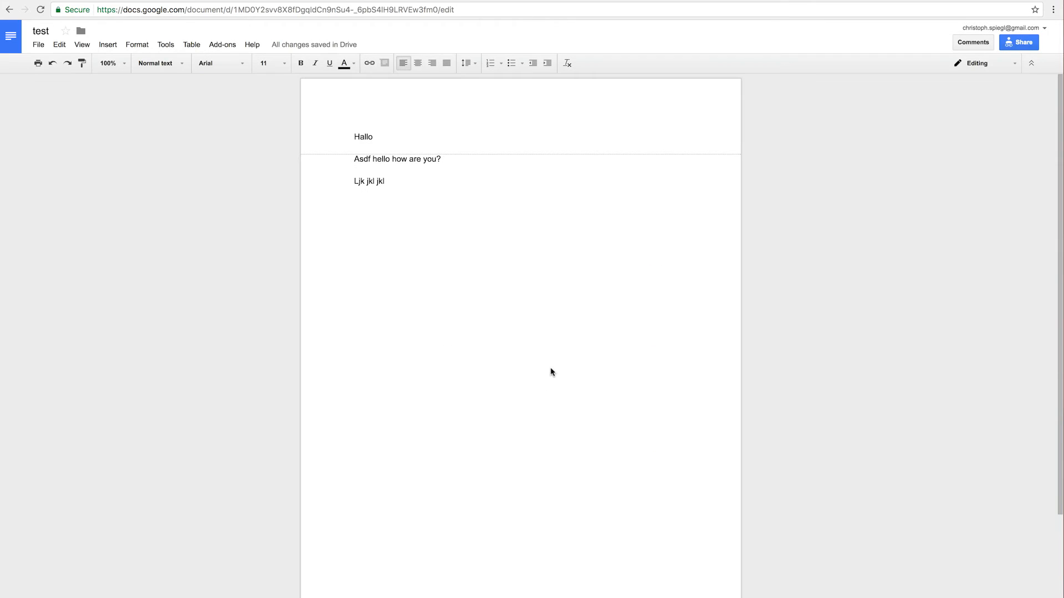
Snap Docs left, open an incognito window on the right and load the shared link
key("super+alt+Left")
key("ctrl+shift+n")
key("super+alt+Right")
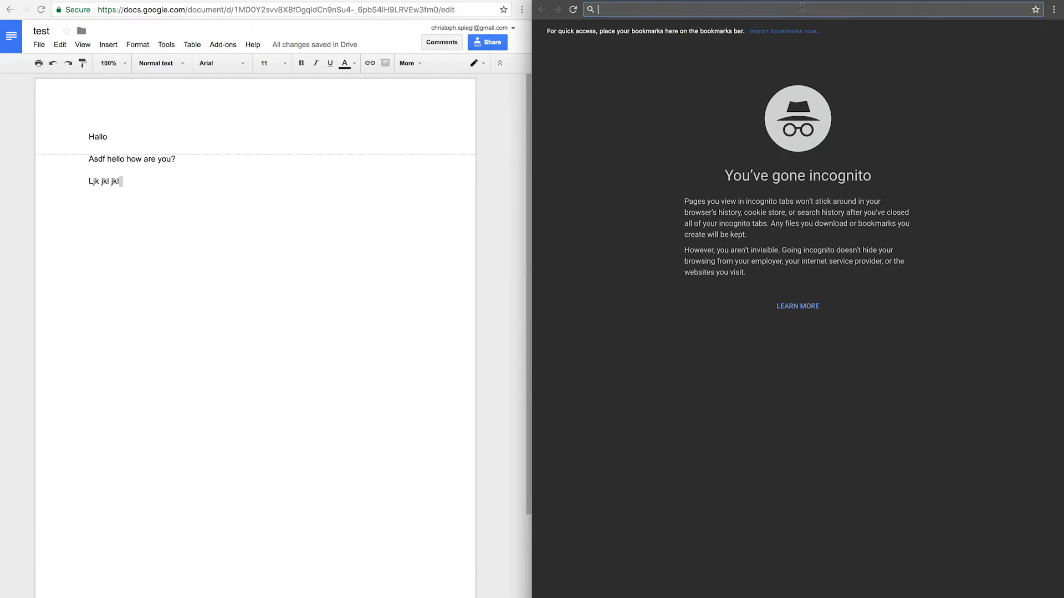
key("Return")
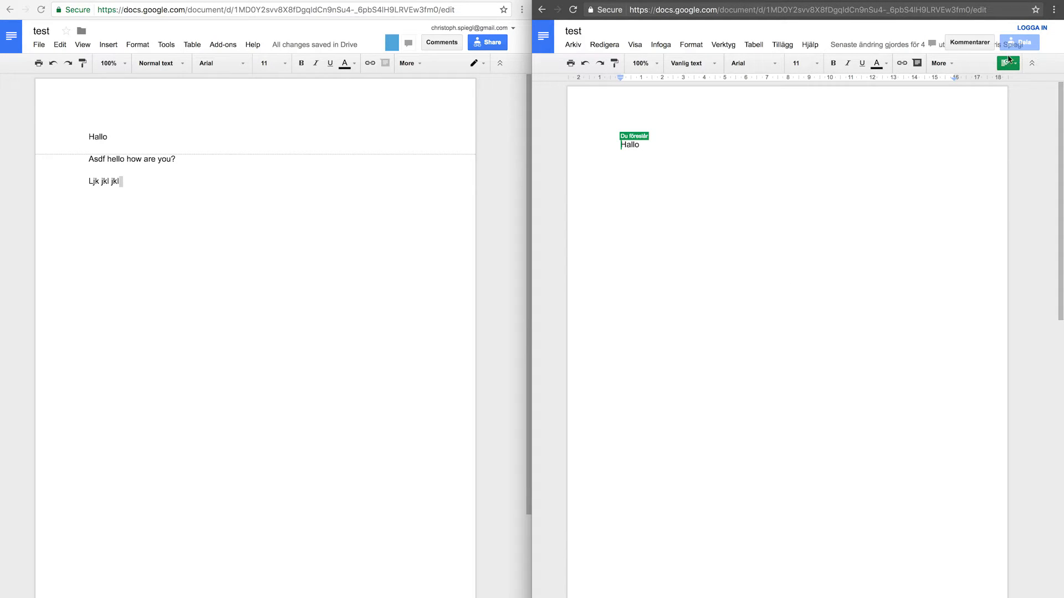
Switch between the owner's and anonymous windows and place the caret below Hallo
left_click(431, 140)
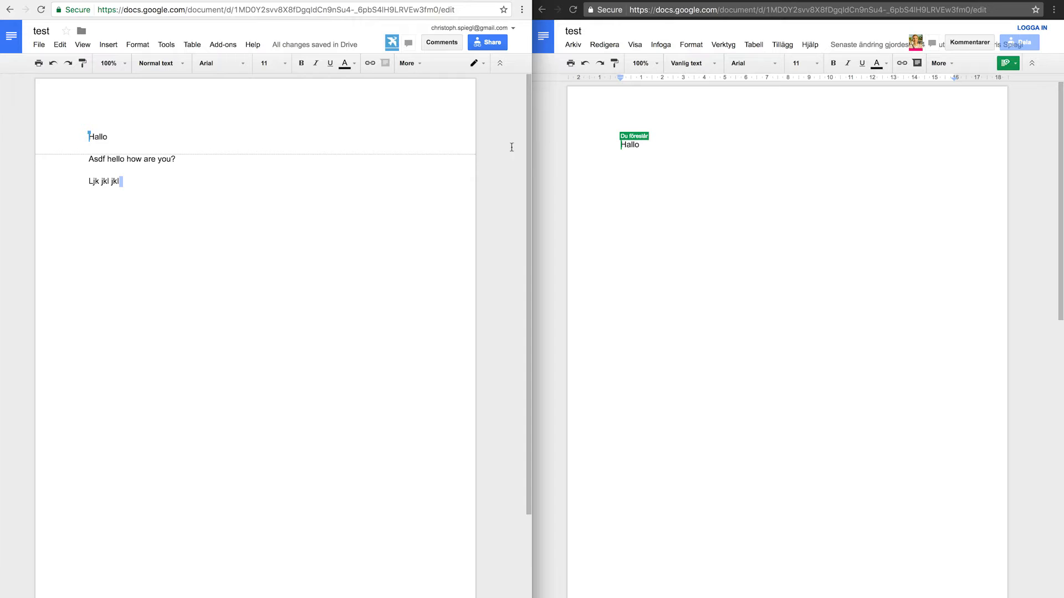
left_click(692, 120)
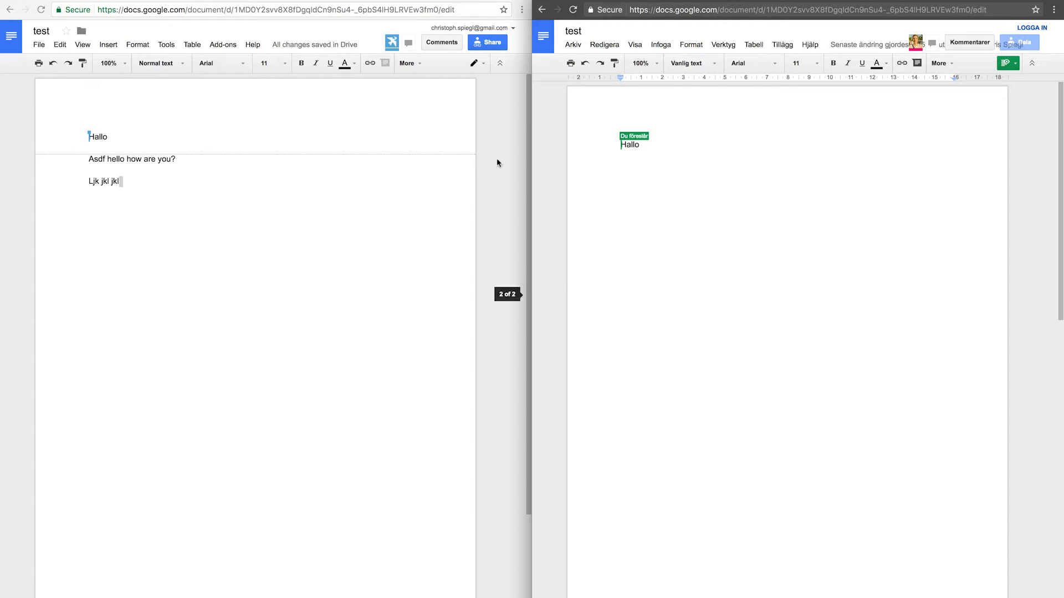
double_click(703, 168)
left_click(624, 153)
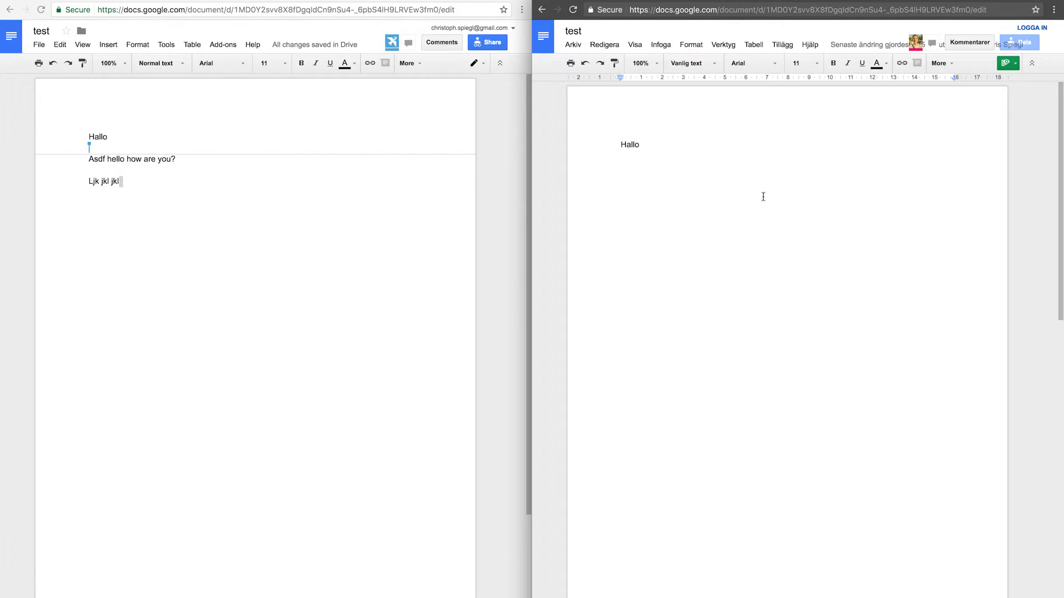
left_click(442, 43)
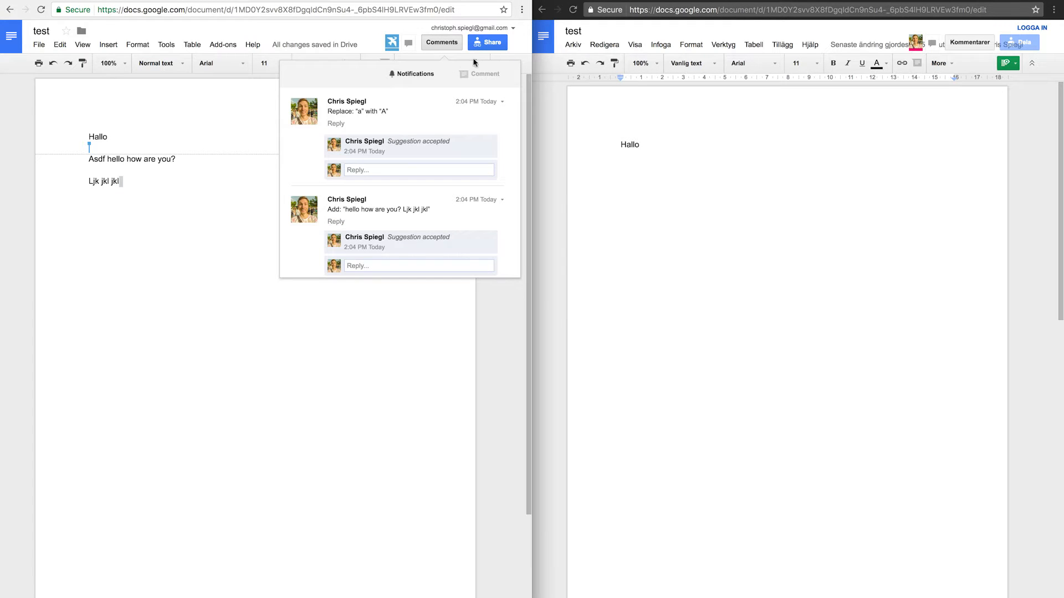
left_click(966, 46)
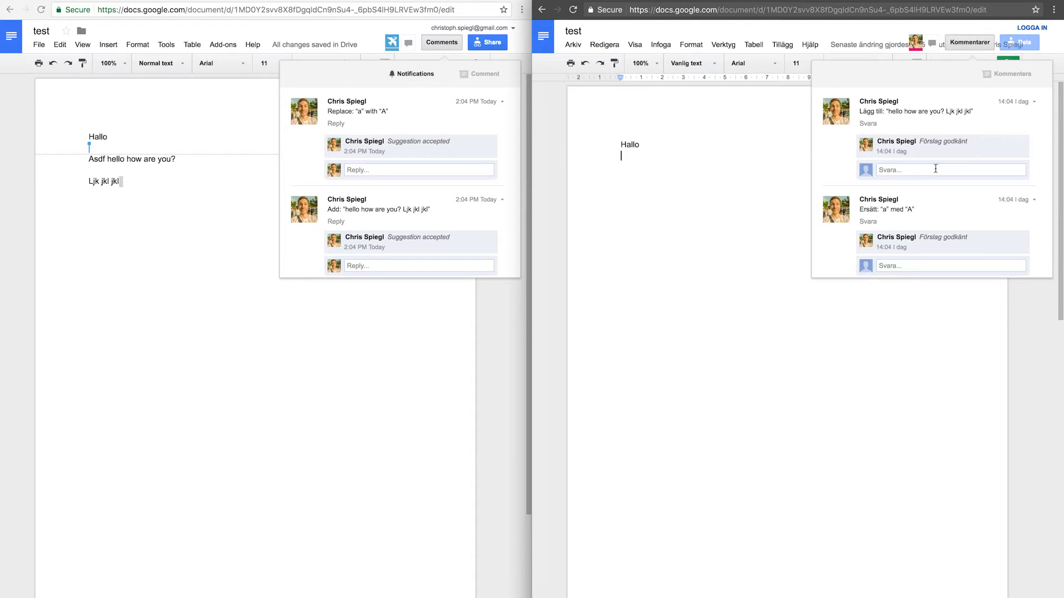
left_click(760, 273)
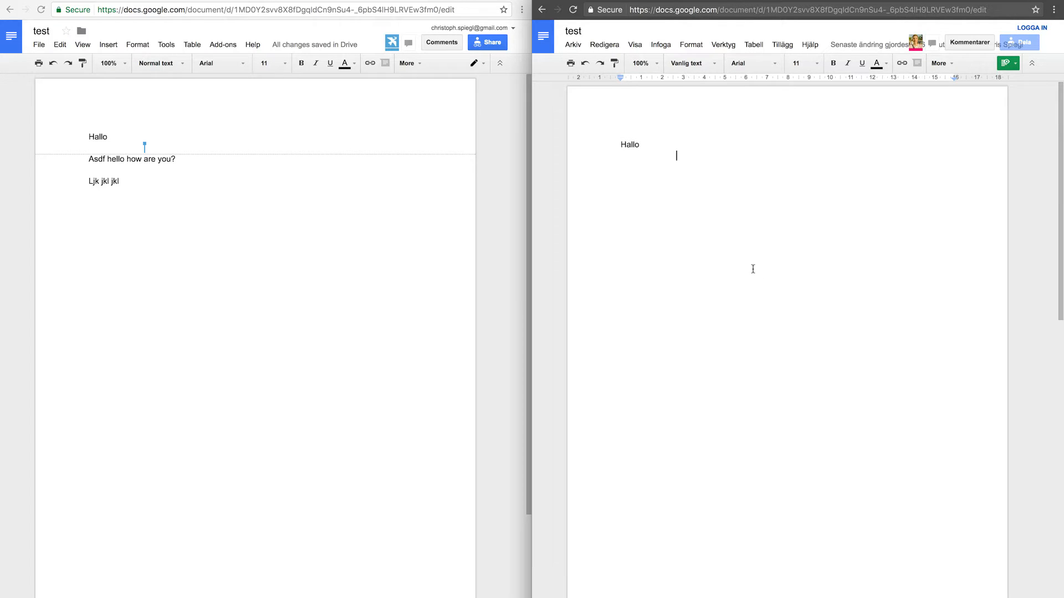
left_click_drag(612, 132, 704, 205)
left_click(760, 246)
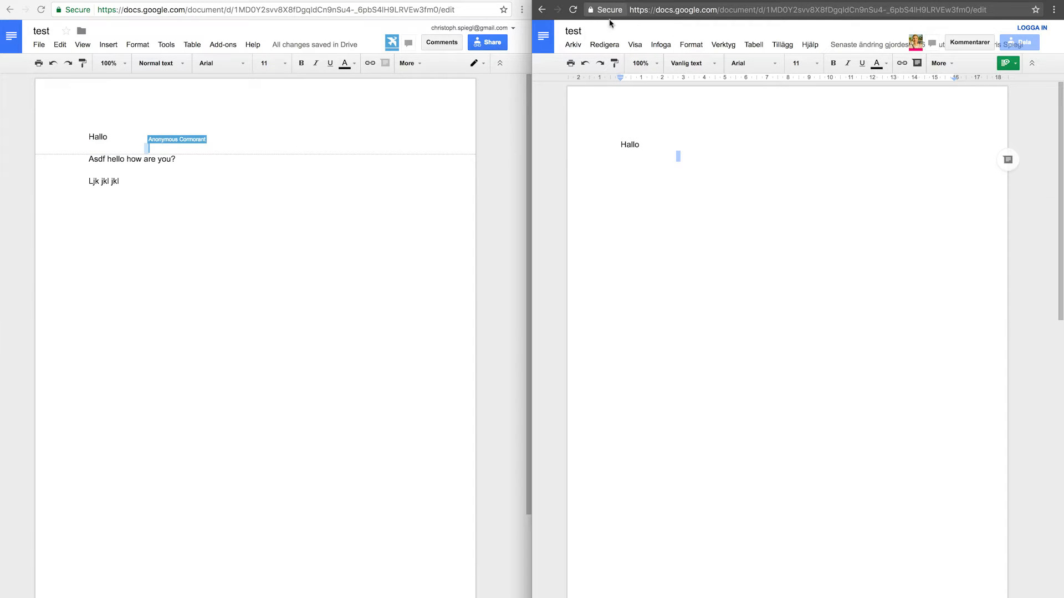
left_click(659, 45)
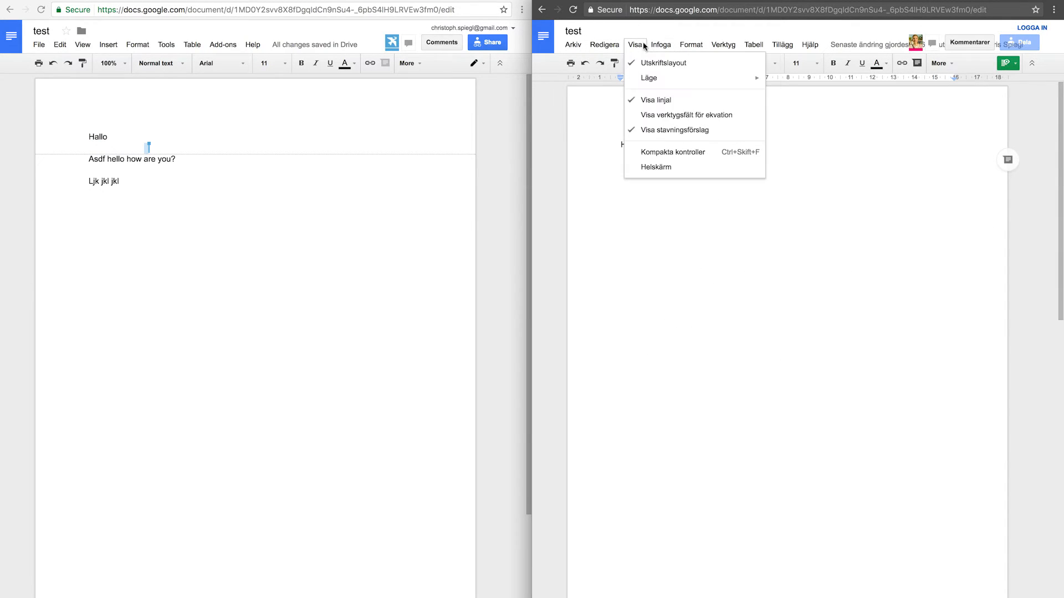
left_click(643, 61)
left_click(810, 209)
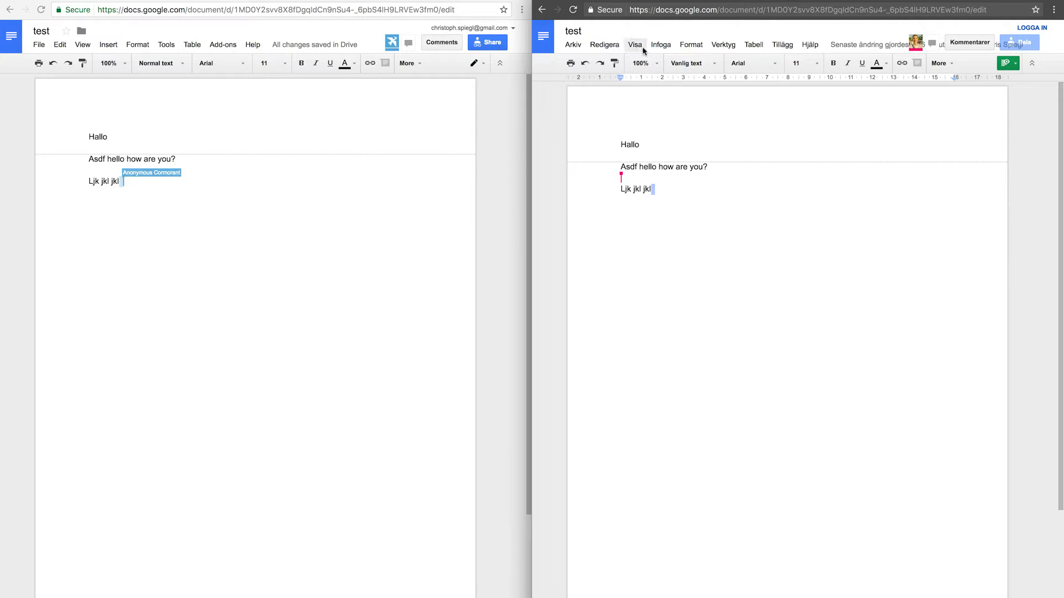
As the anonymous viewer, suggest replacing 'Asdf h' with 'H'
left_click(652, 152)
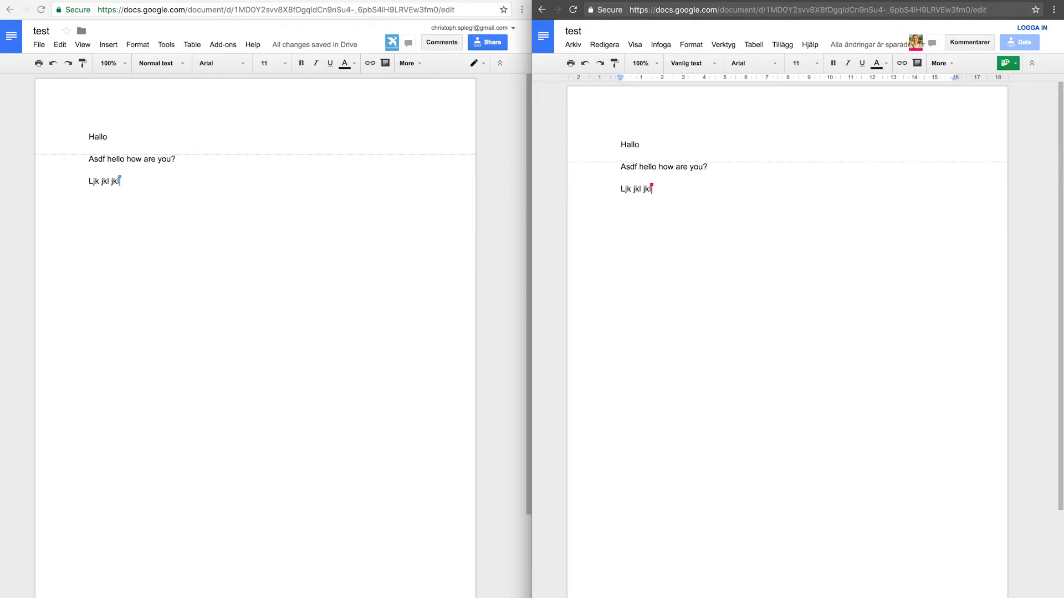
key("Up")
key("Up")
key("Left")
key("Left")
key("shift+super+Left")
type("H")
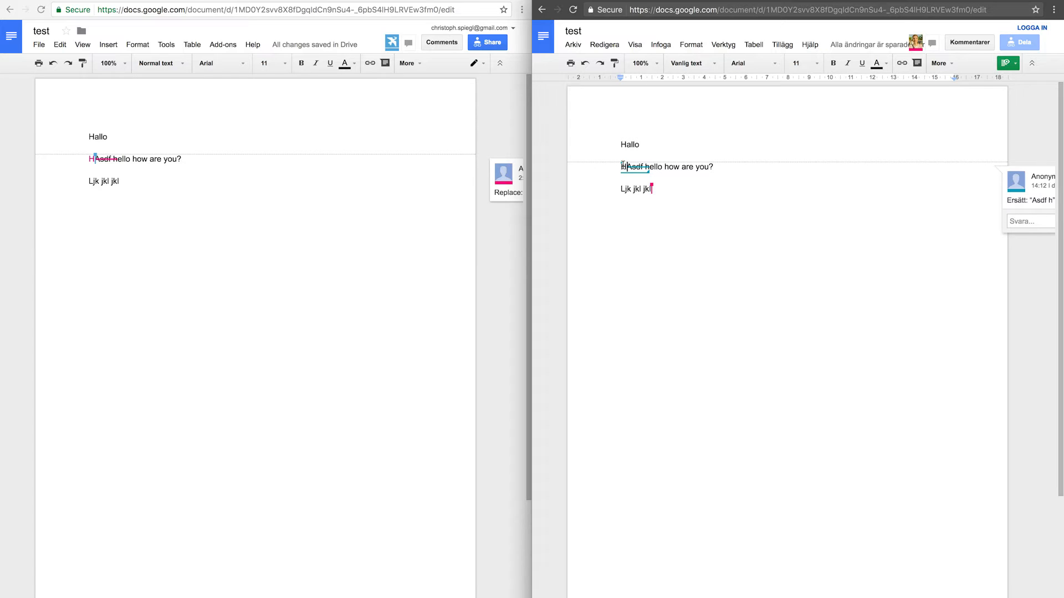
Add a new line 'Lorem ipsum...' below Ljk jkl jkl
left_click_drag(623, 166, 650, 171)
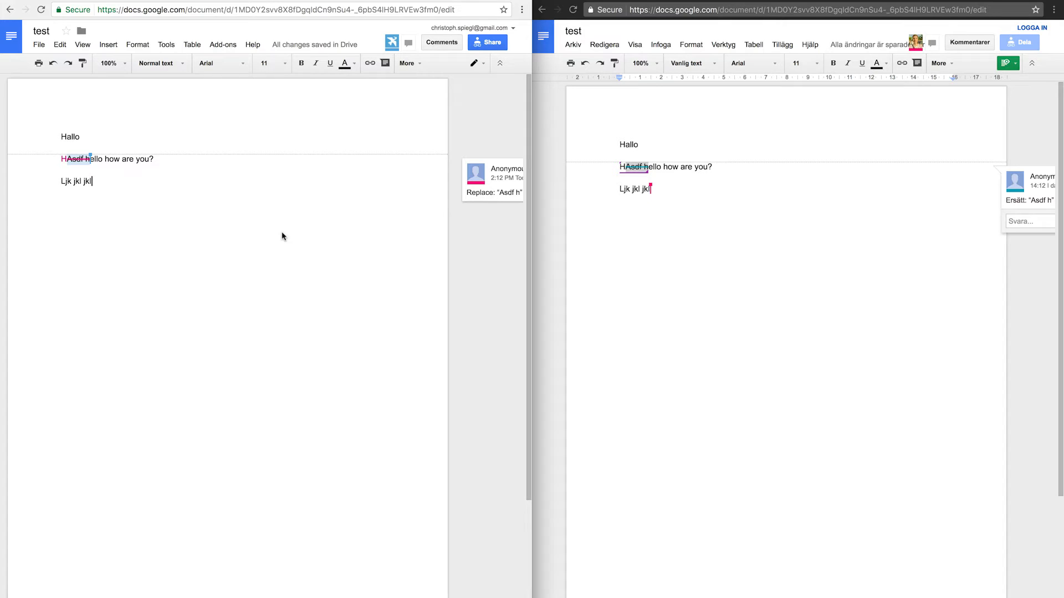
key("Return")
type("Lorem ipsum...")
Make the 'Lorem ipsum...' line bold with a yellow highlight
key("shift+Home")
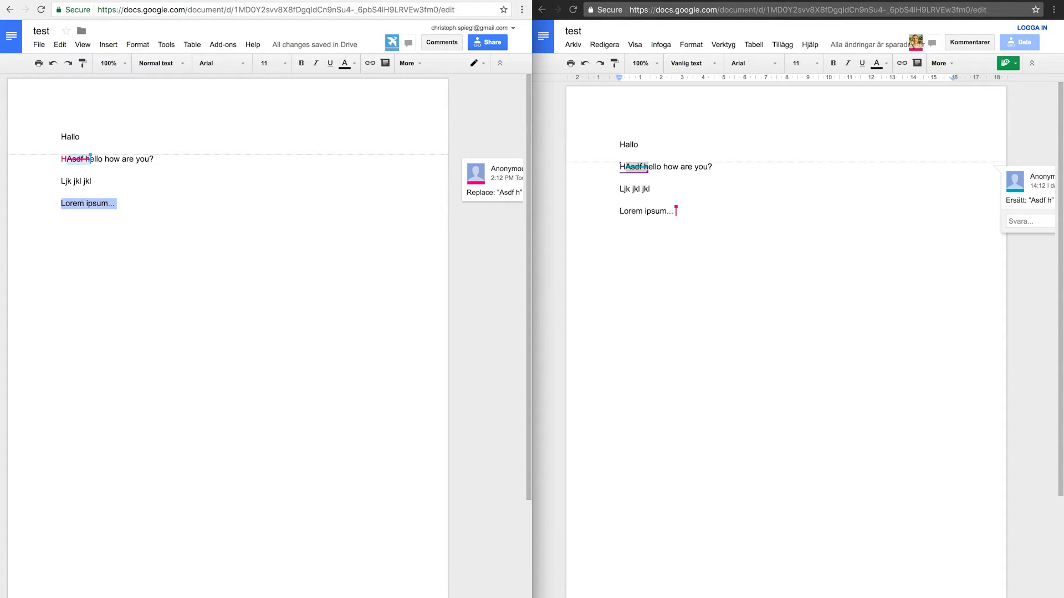
key("ctrl+b")
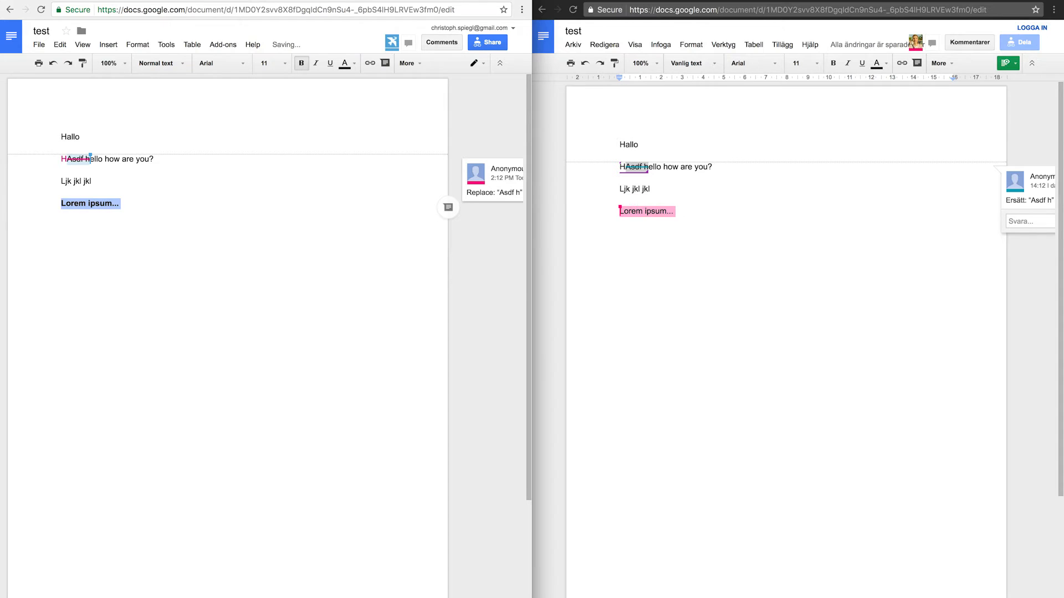
left_click(354, 63)
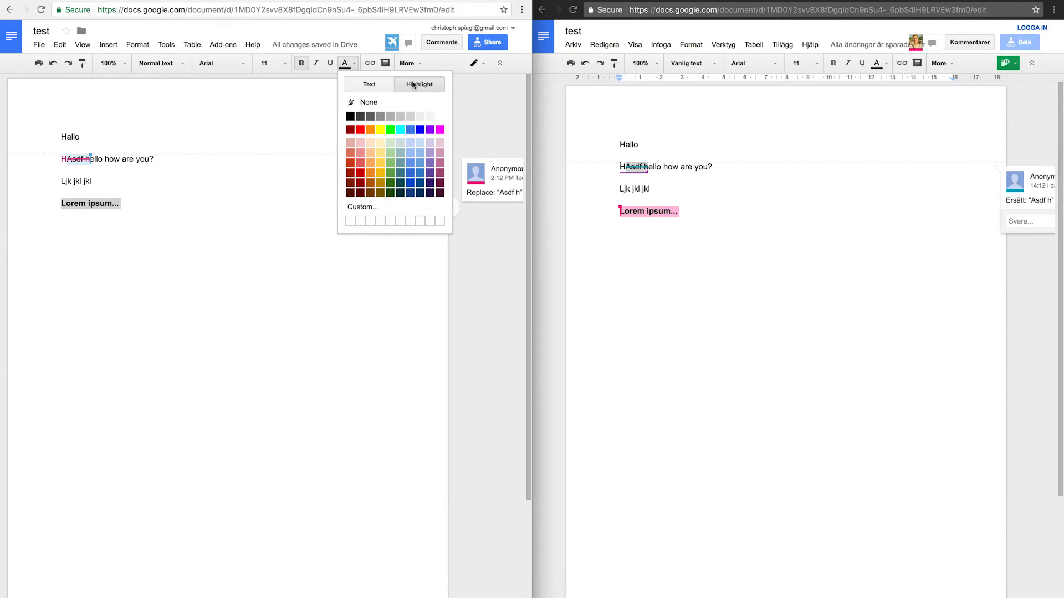
left_click(380, 129)
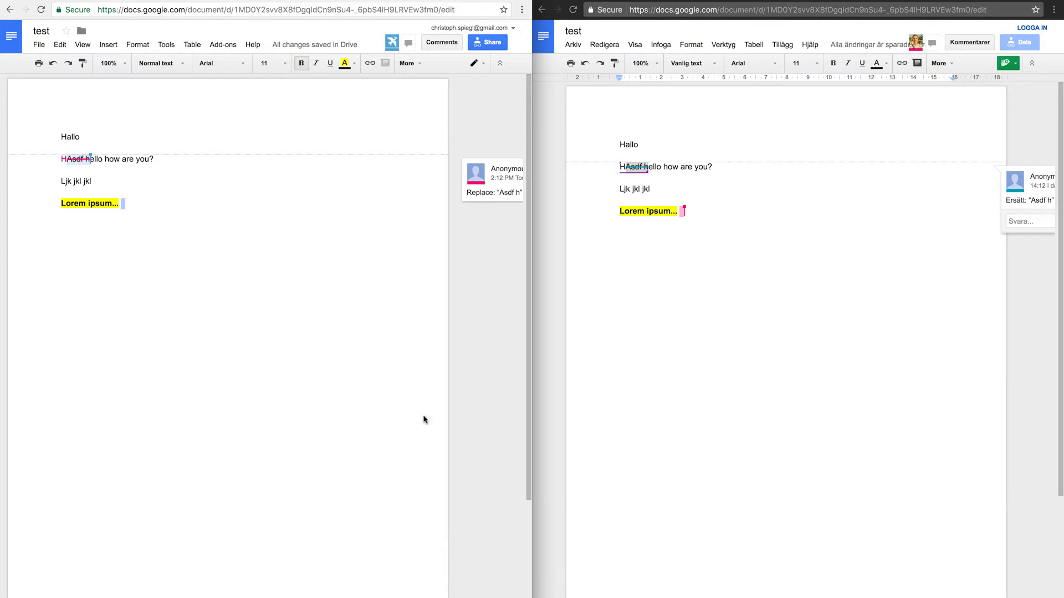
From the anonymous window, suggest removing bold from 'ipsum', then review suggestions in the owner's window
left_click(695, 361)
left_click(648, 204)
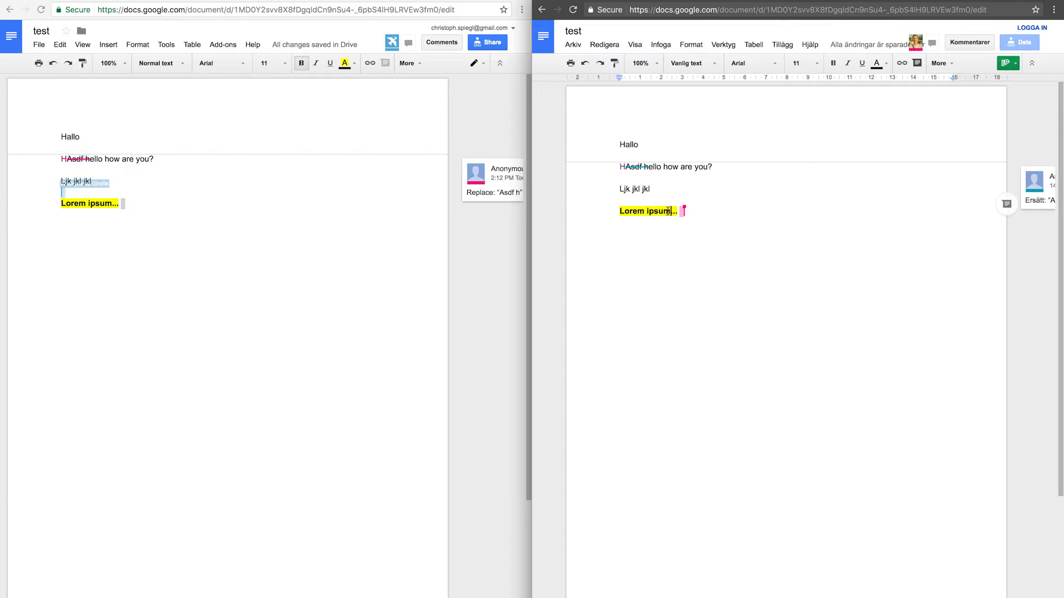
double_click(659, 211)
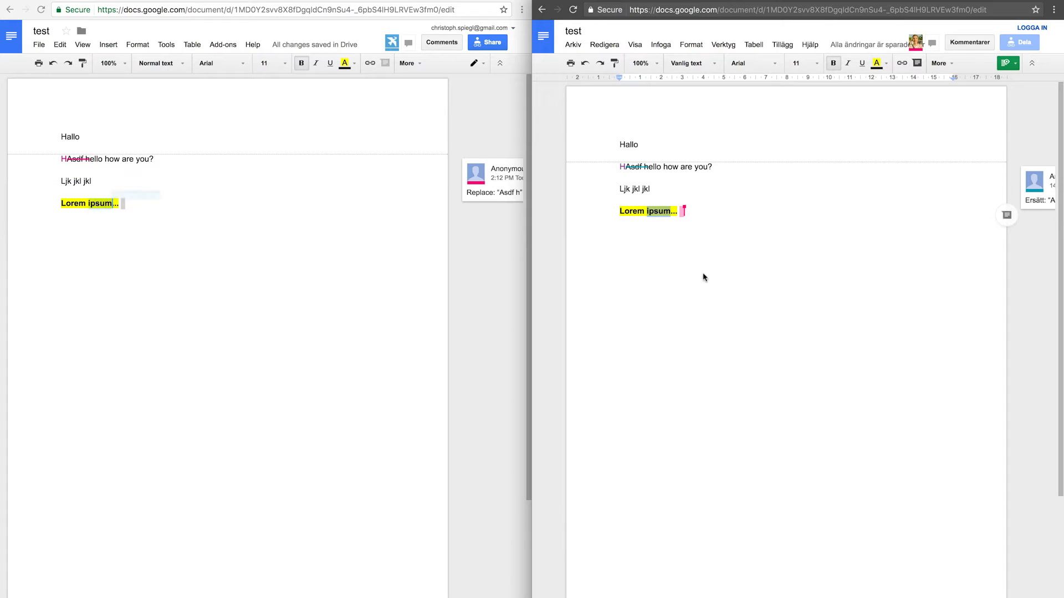
key("ctrl+b")
left_click(693, 214)
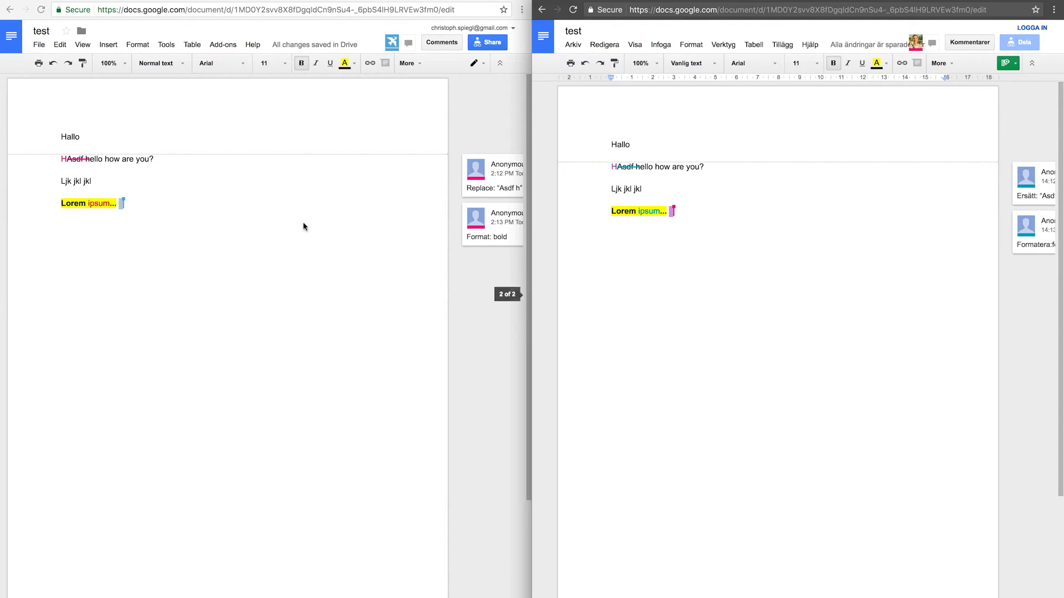
left_click(101, 217)
left_click(421, 232)
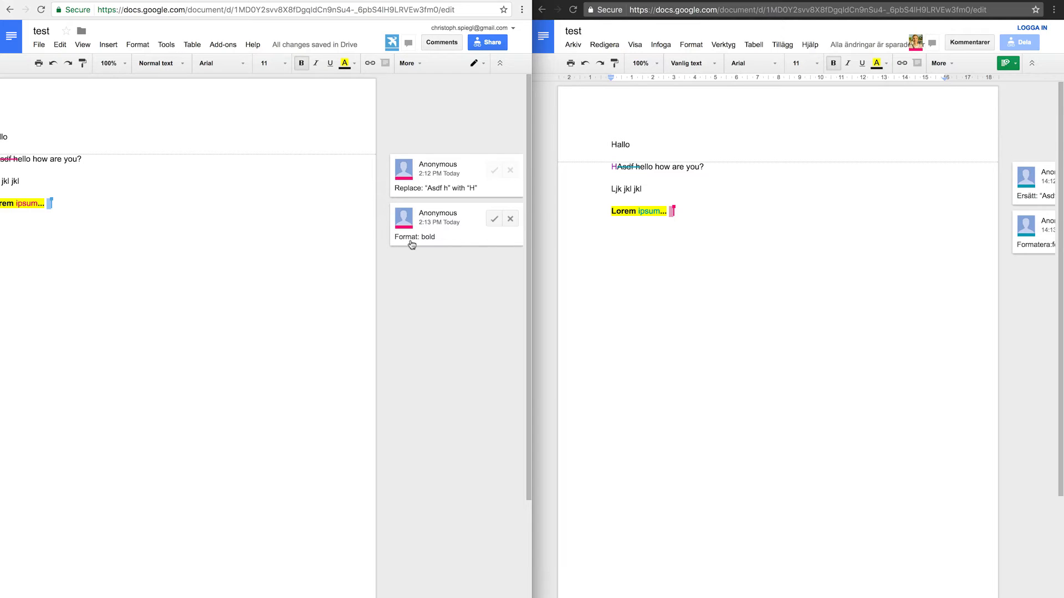
Accept the unbold-ipsum suggestion and reject replacing 'Asdf h' with 'H'
left_click(494, 219)
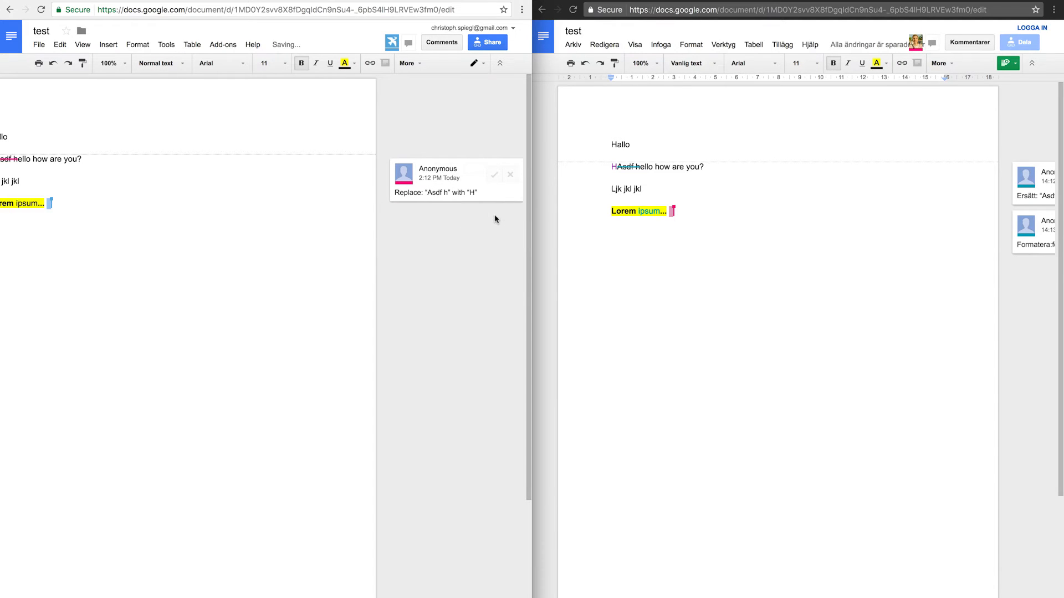
left_click(514, 175)
left_click(133, 182)
Select and deselect 'Asdf h' and 'ipsum' to check the resolved text
left_click_drag(89, 159, 112, 160)
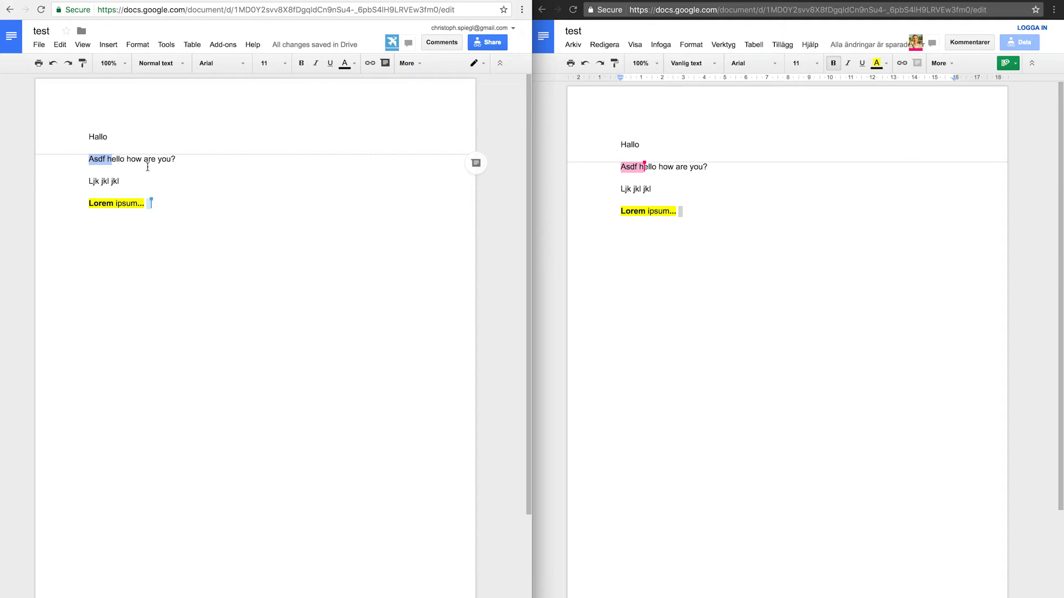
left_click(136, 191)
double_click(126, 203)
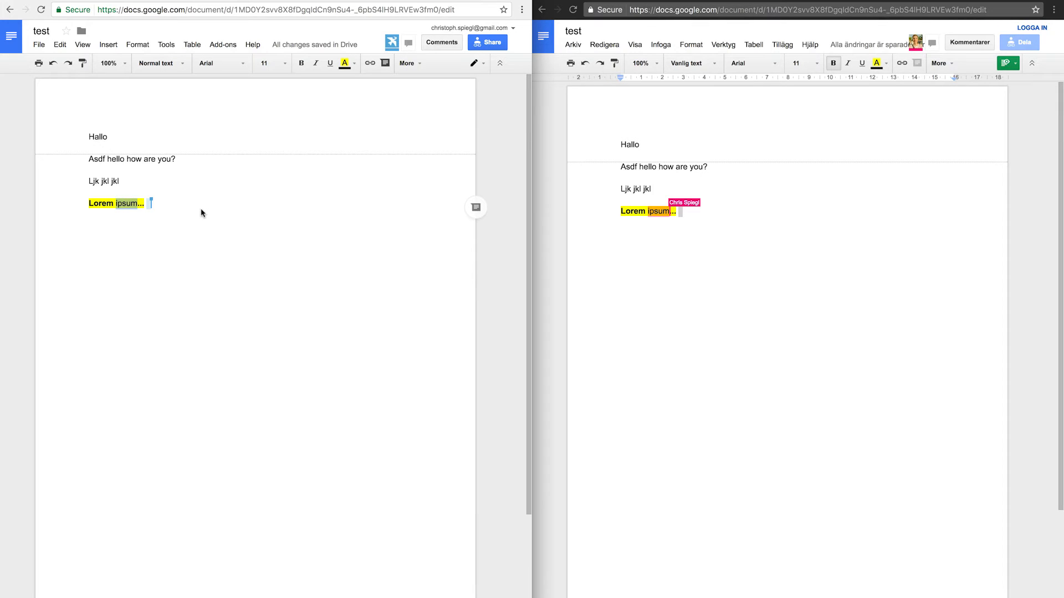
left_click(185, 191)
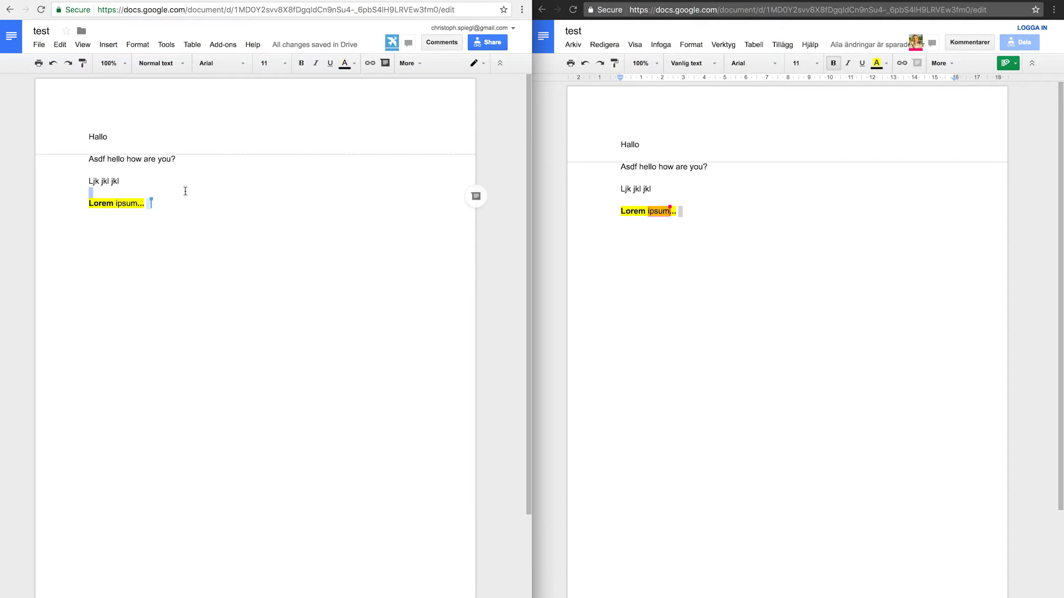
left_click(122, 200)
left_click(399, 207)
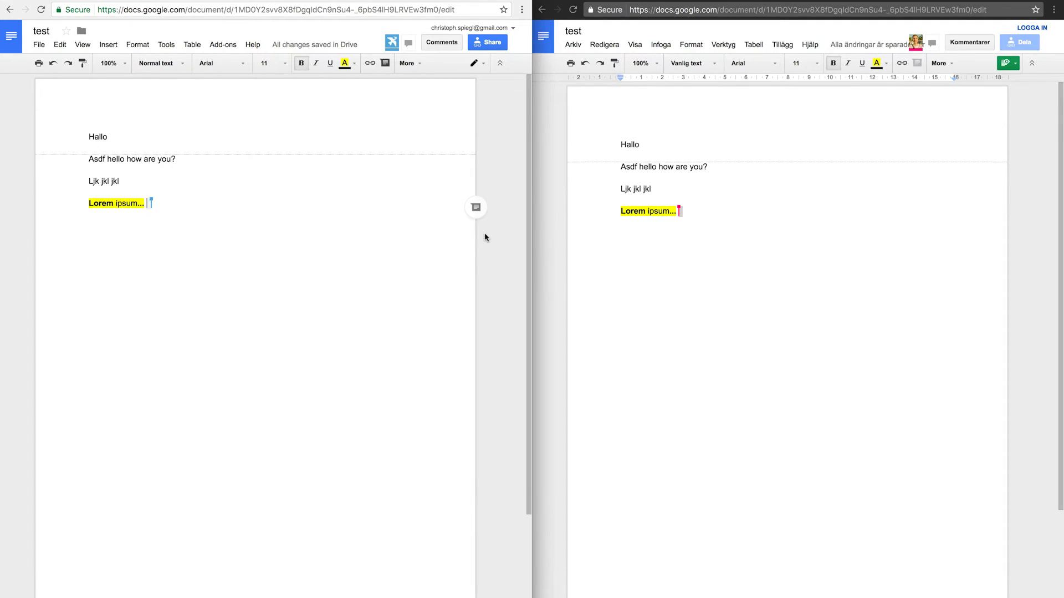
In Google Drive's My Drive, select the test document to show its details and sharing status
left_click(745, 252)
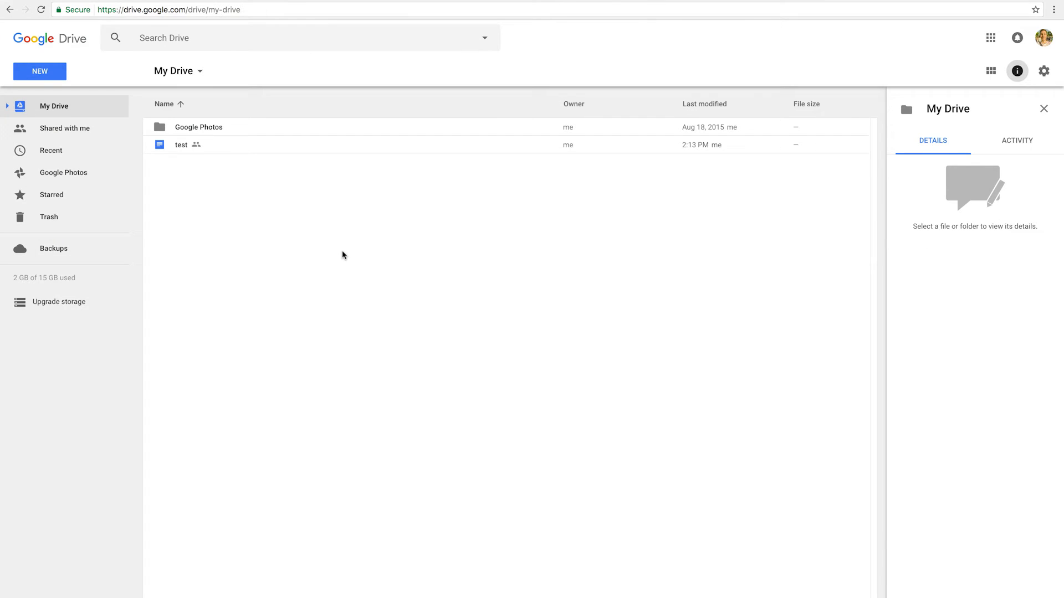
left_click(213, 148)
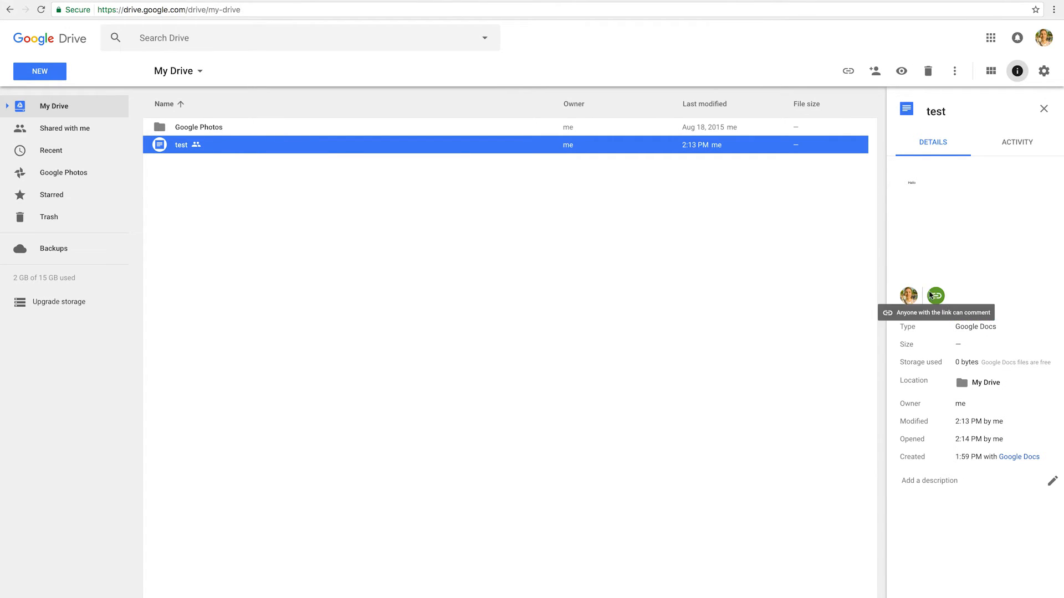
mouse_move(934, 296)
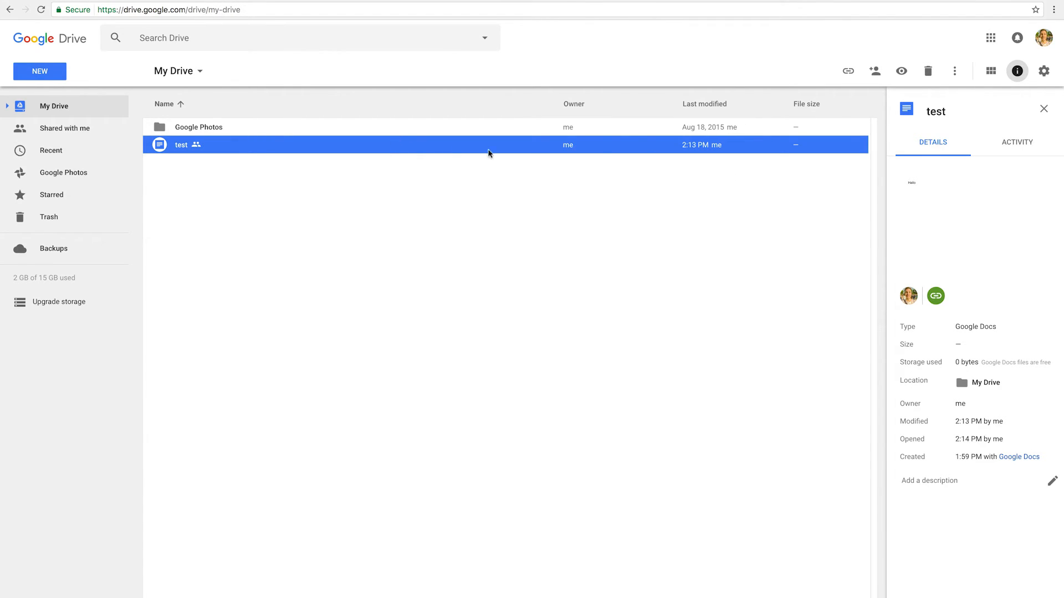
Switch link sharing for the test document to OFF
left_click(874, 75)
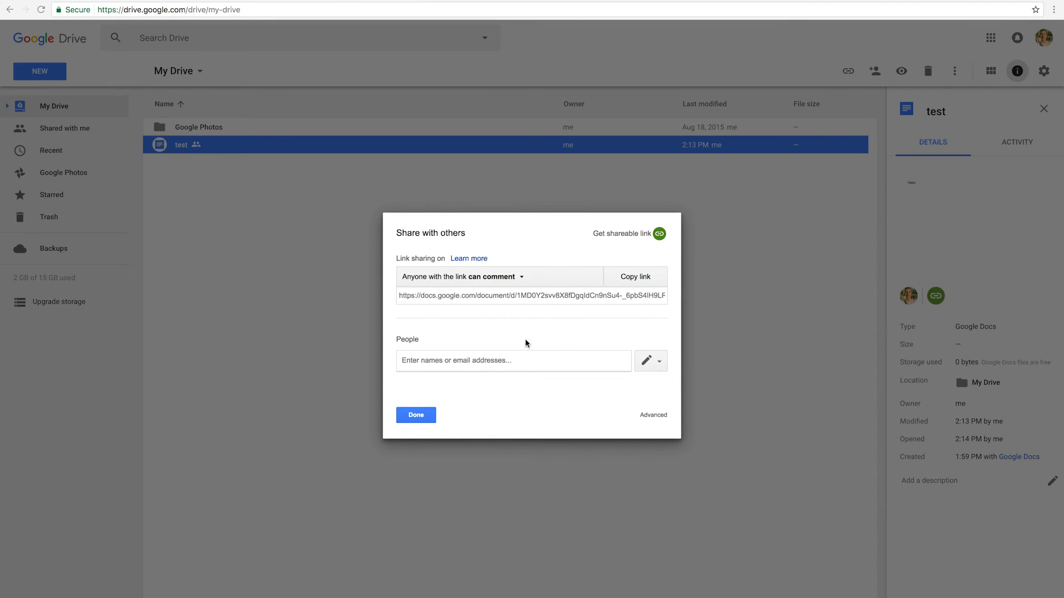
left_click(507, 280)
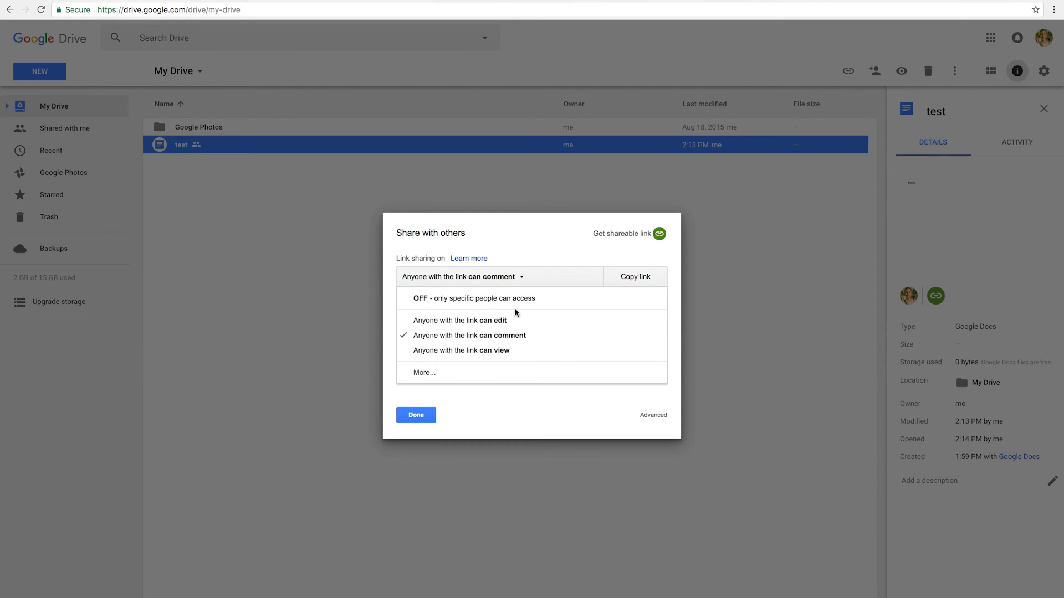
left_click(422, 299)
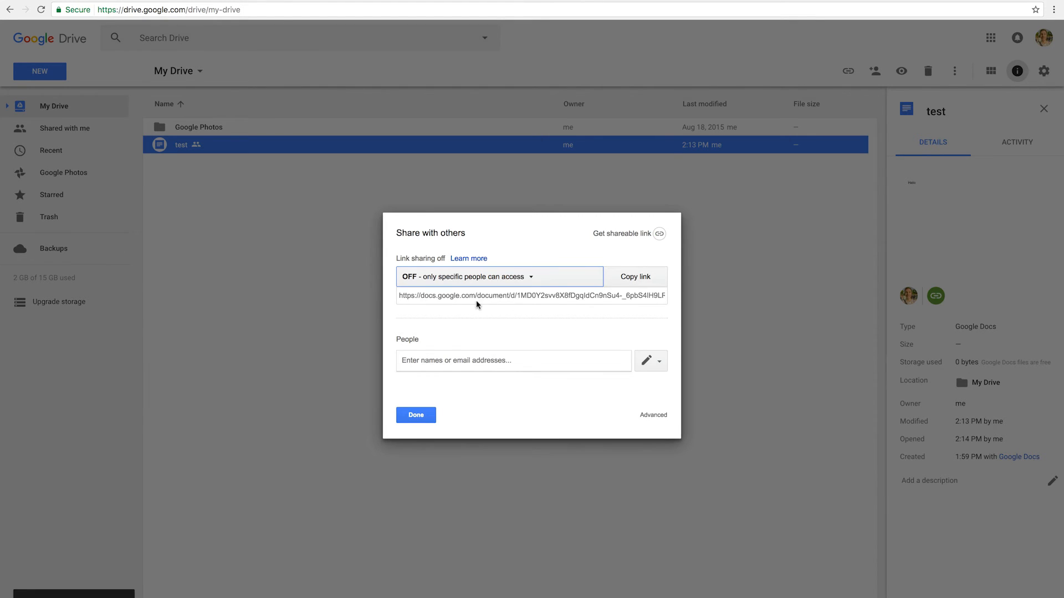
Copy the document link, test it in a private window, then close the sharing settings
left_click(476, 304)
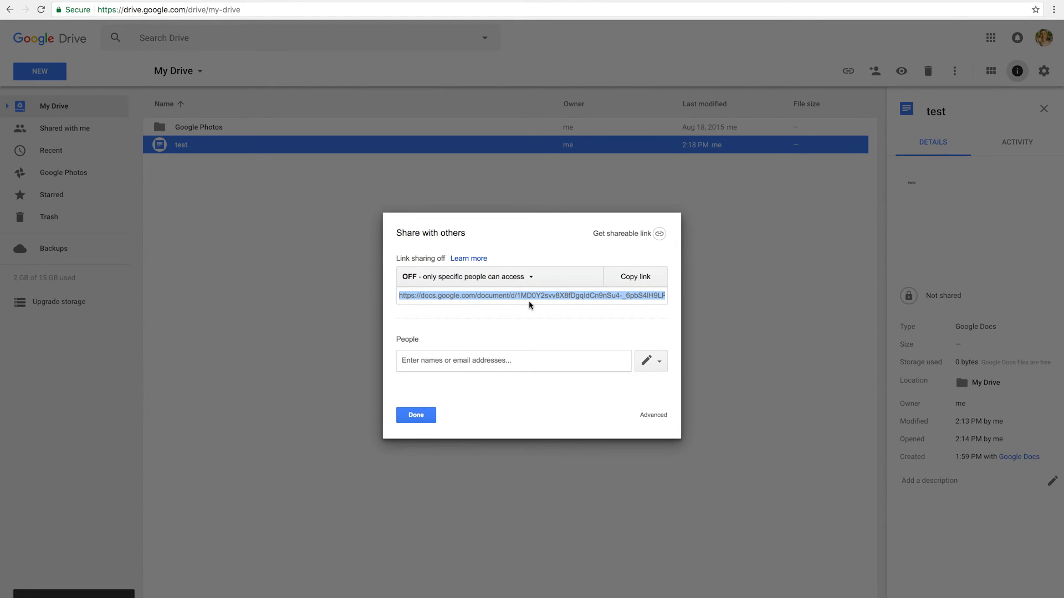
key("super+shift+n")
key("Return")
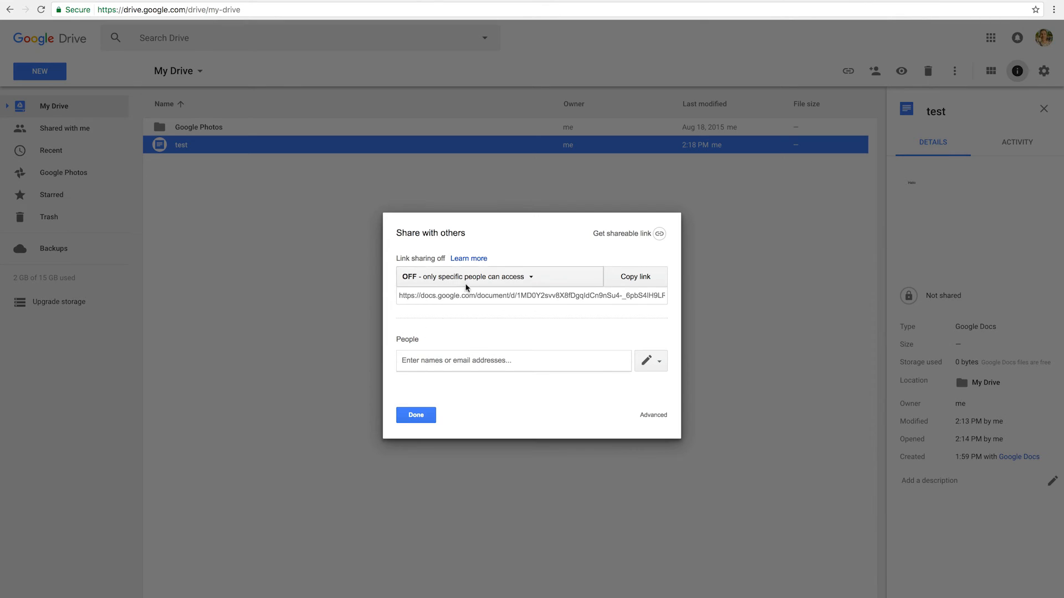
left_click(420, 422)
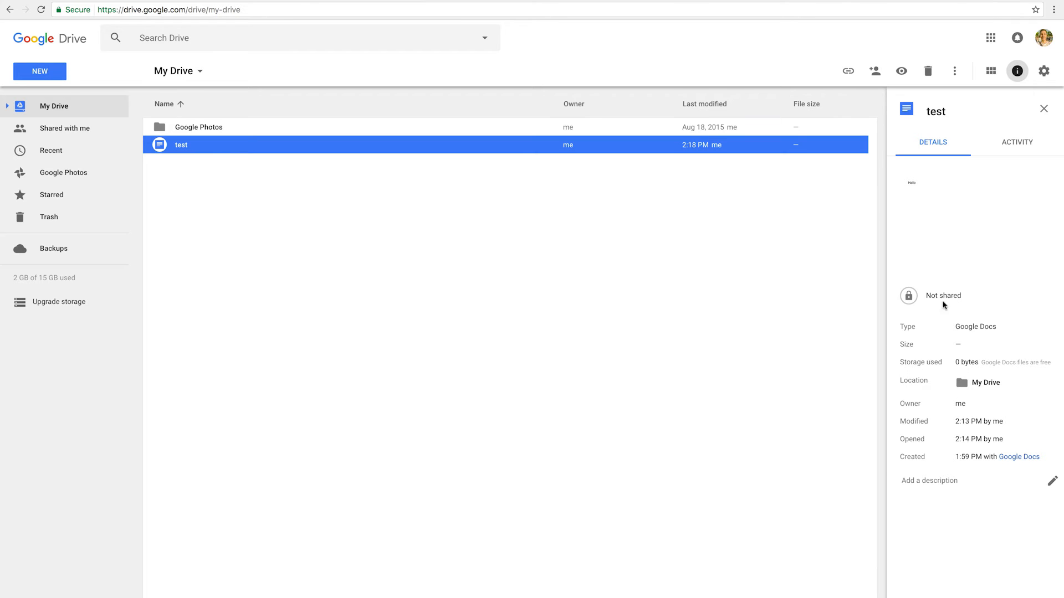
left_click(356, 201)
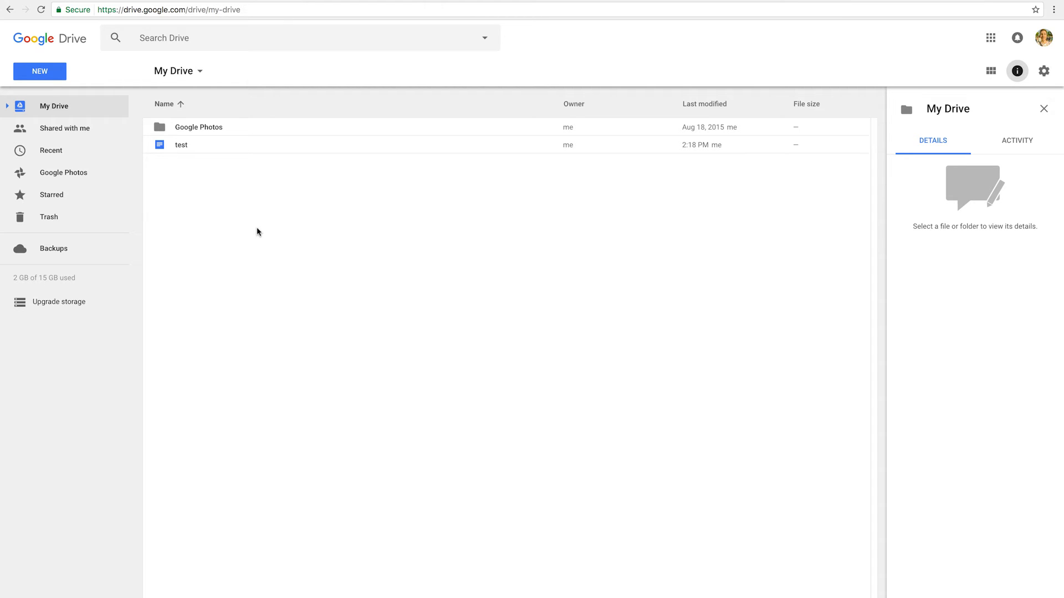
Make a new folder named 'Project' in My Drive and drag the test document into it
right_click(216, 208)
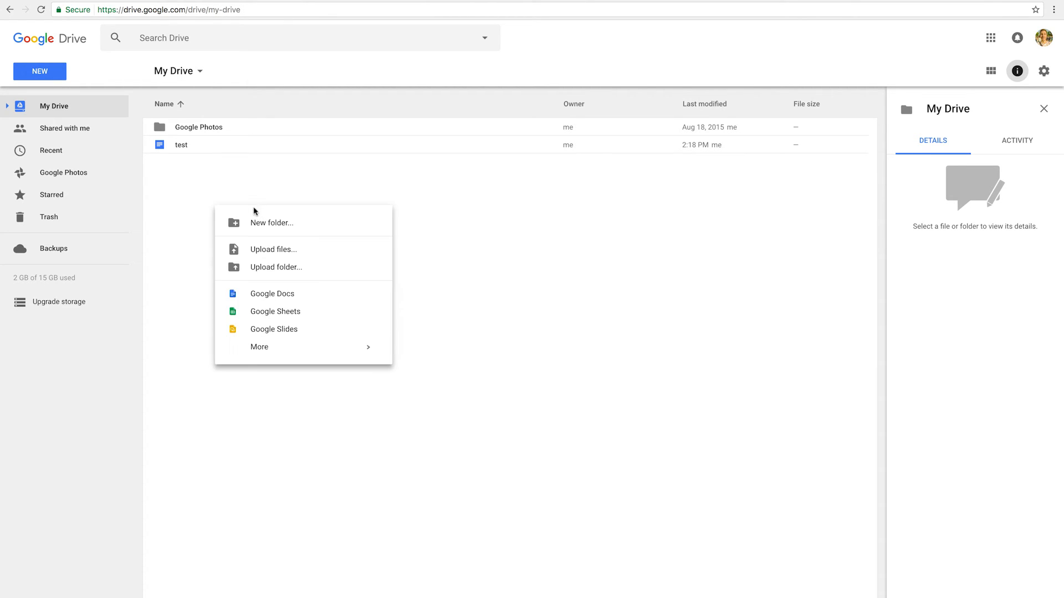
left_click(275, 221)
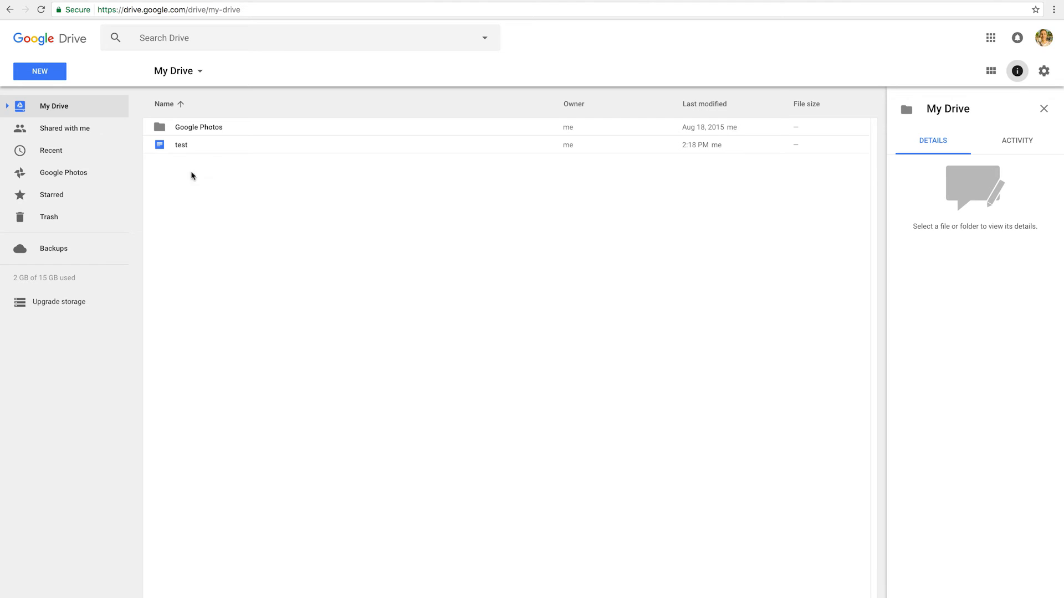
left_click(46, 72)
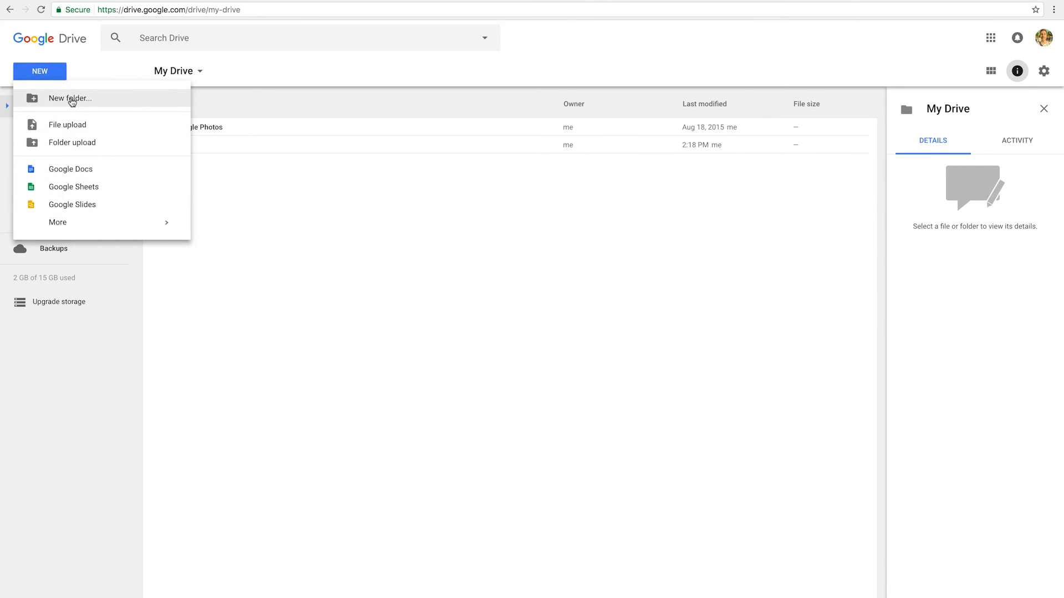
left_click(70, 99)
type("Project")
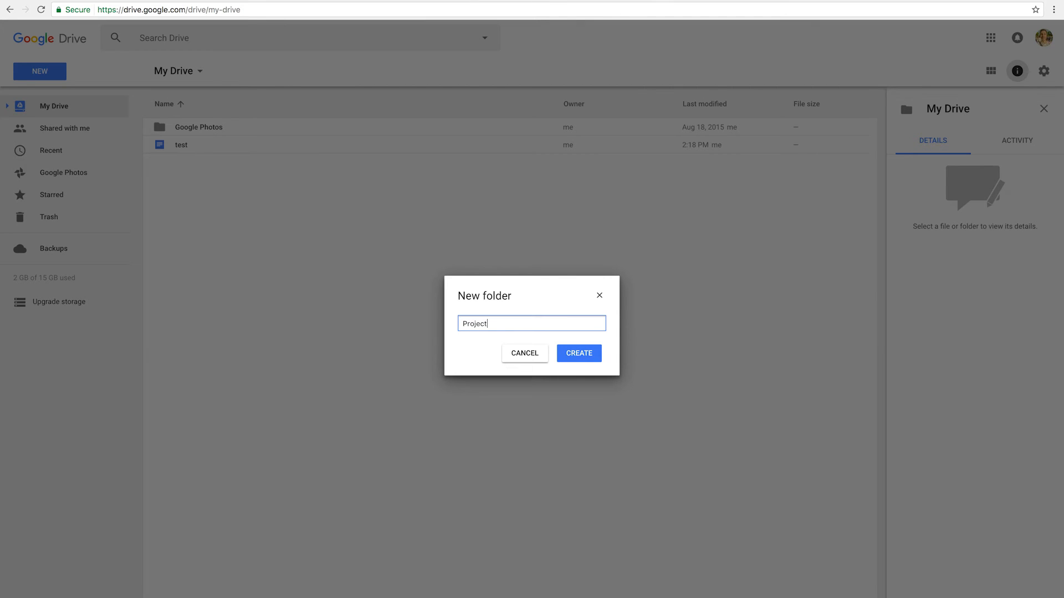
key("Return")
mouse_move(166, 163)
left_mouse_down()
mouse_move(231, 152)
mouse_move(169, 146)
left_mouse_up()
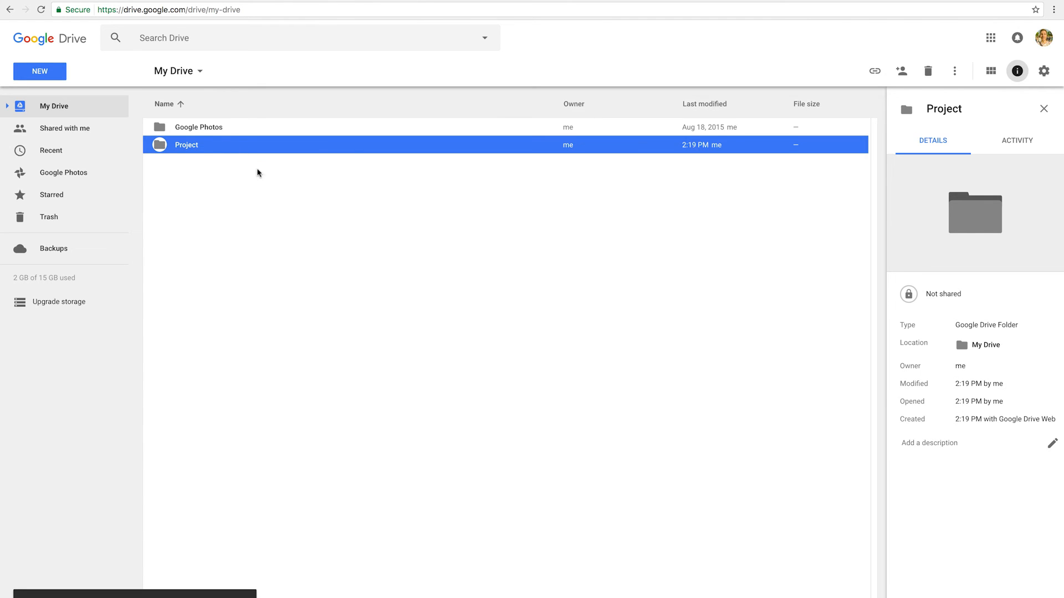
left_click(198, 149)
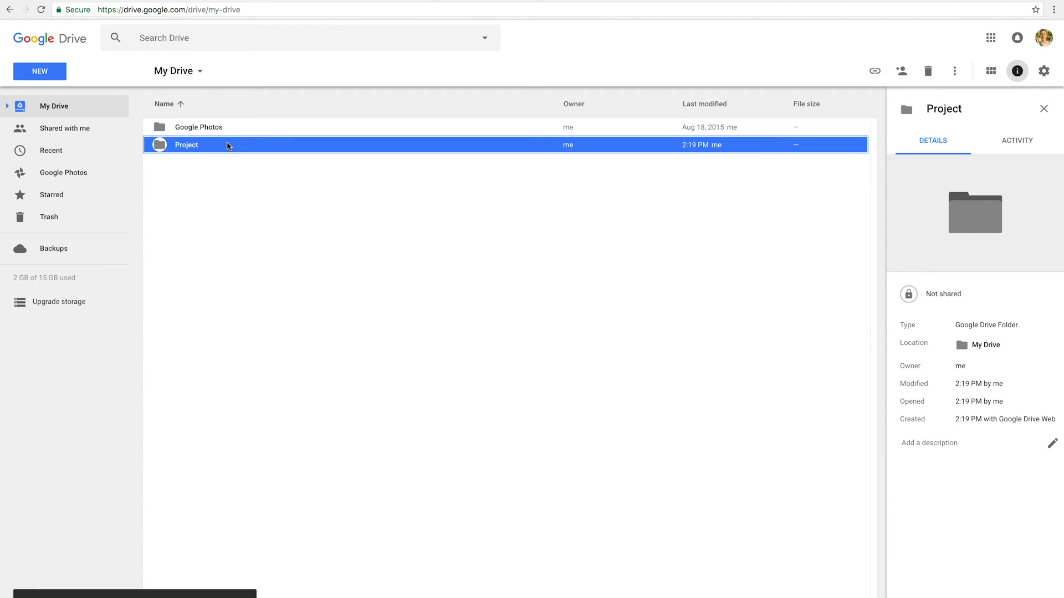
Turn on link sharing for the Project folder with view-only access
right_click(228, 146)
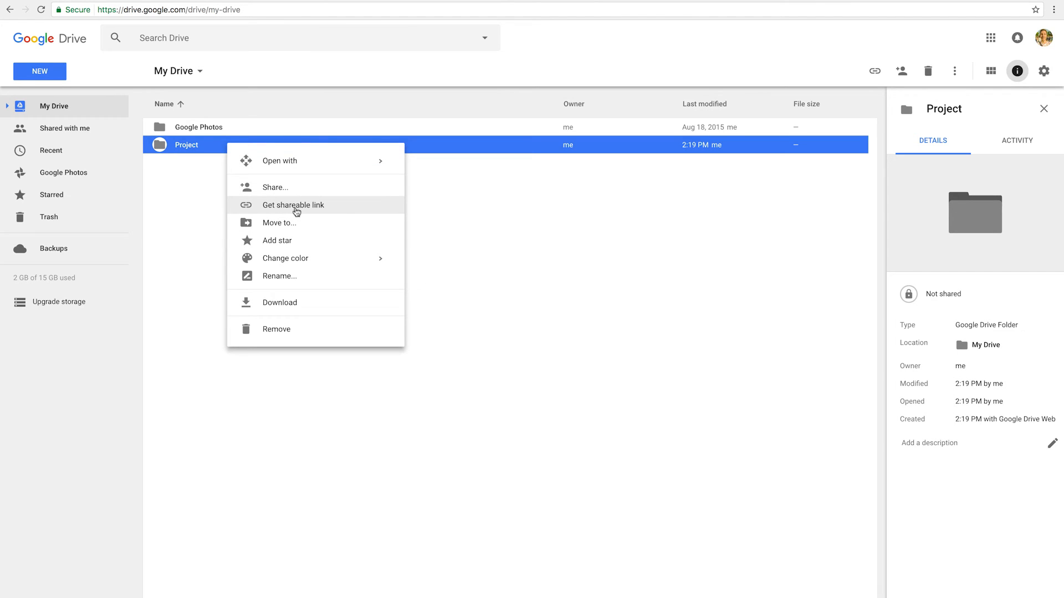
left_click(685, 233)
left_click(503, 148)
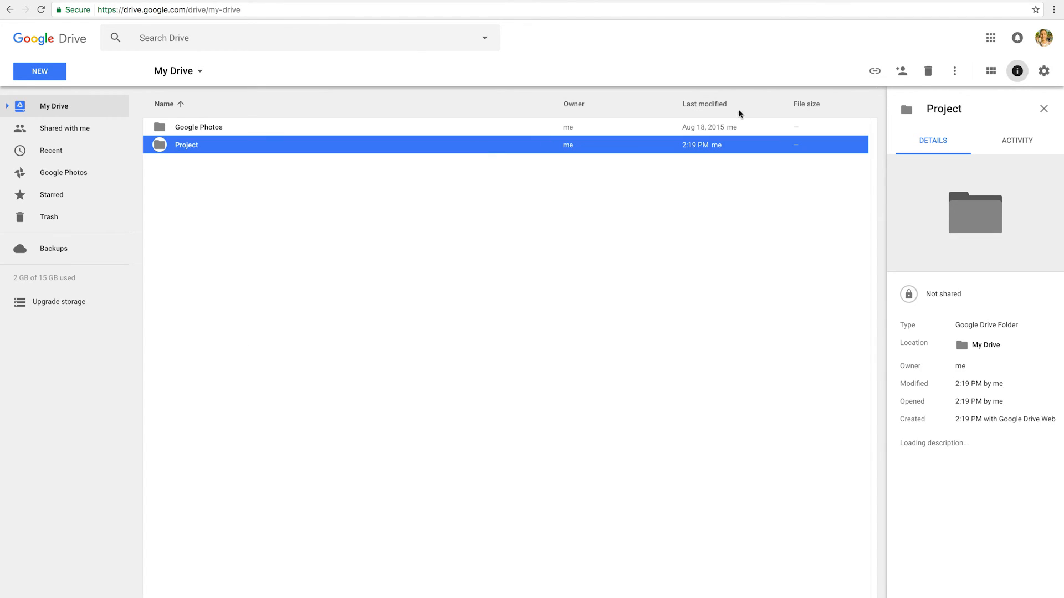
left_click(902, 72)
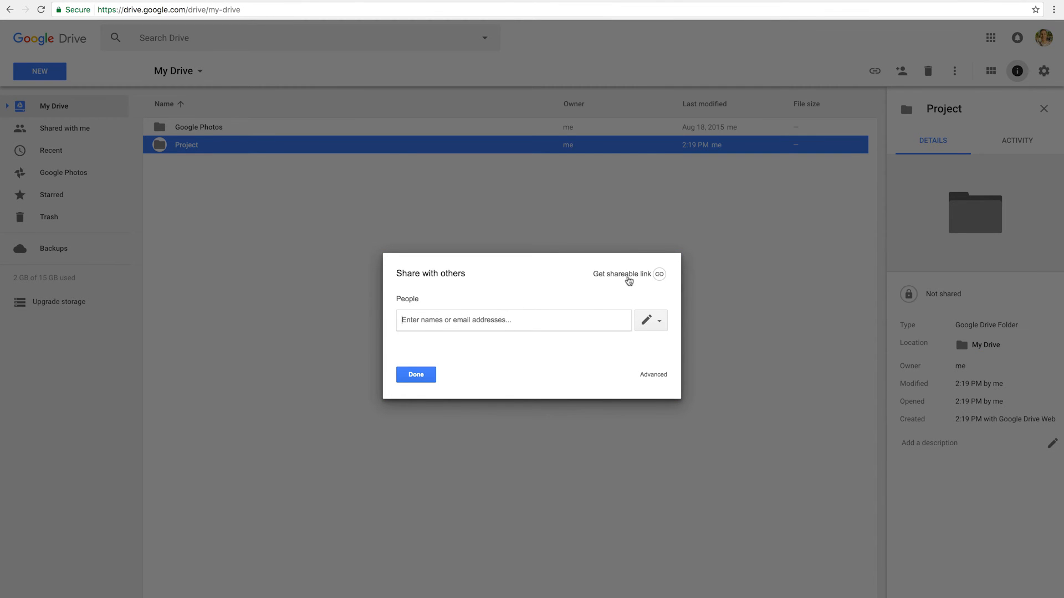
left_click(632, 277)
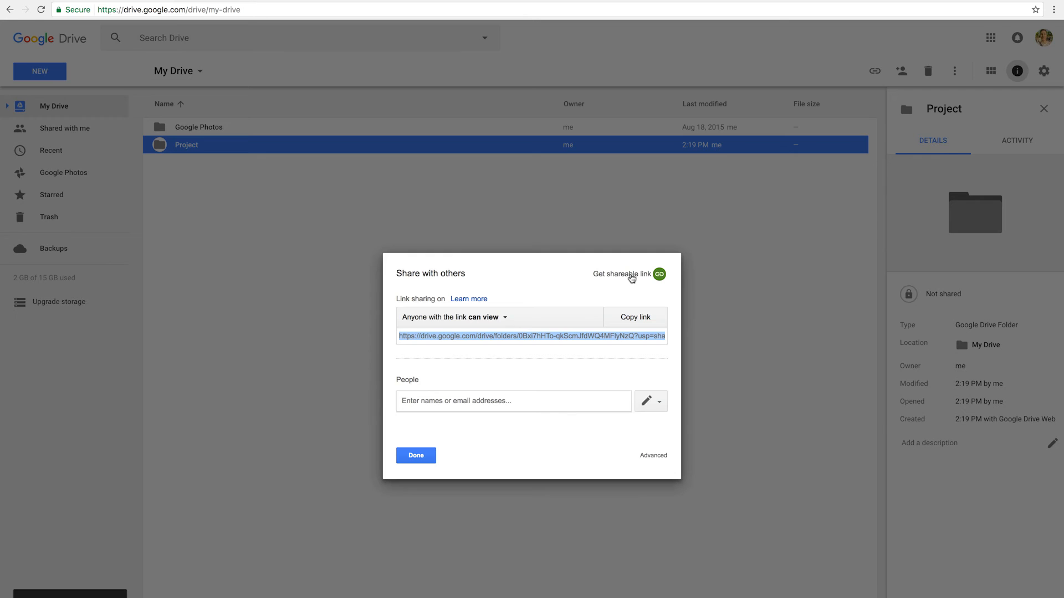
left_click(468, 320)
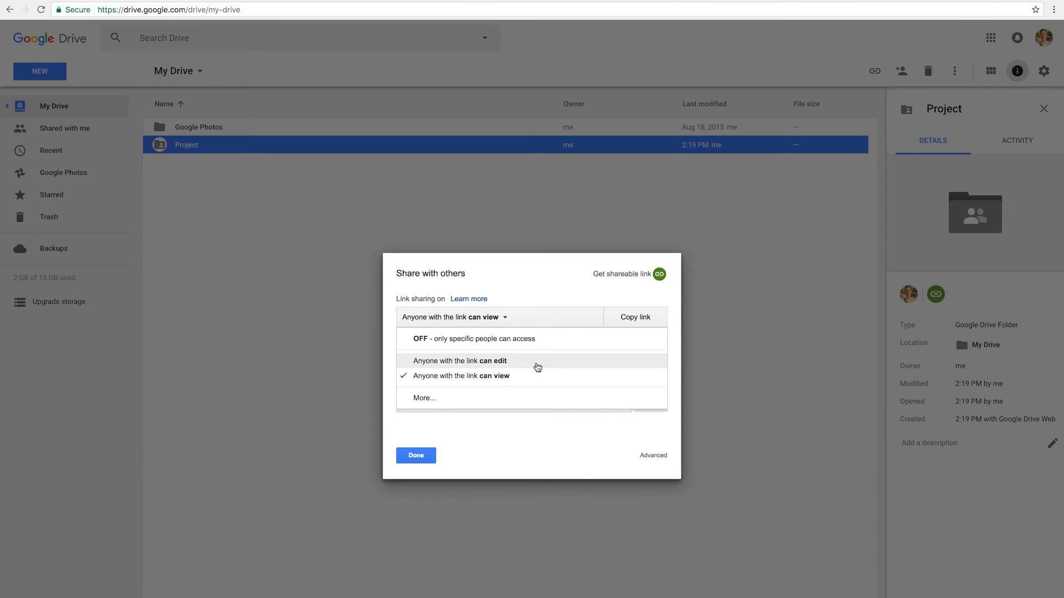
left_click(510, 453)
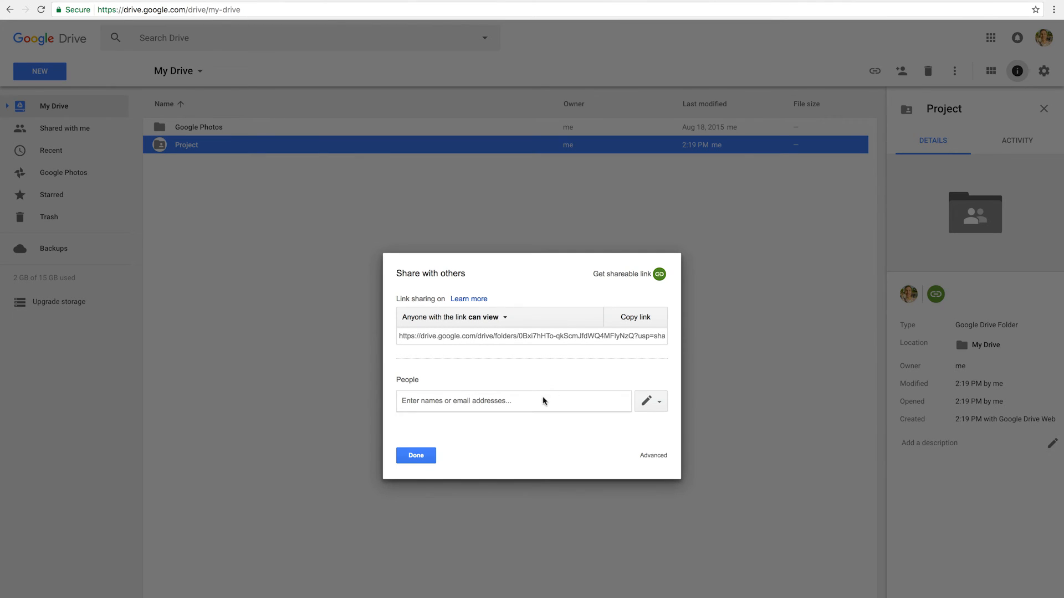
Leave invited people's permission level unchanged, finish sharing, and open the Project folder
left_click(647, 401)
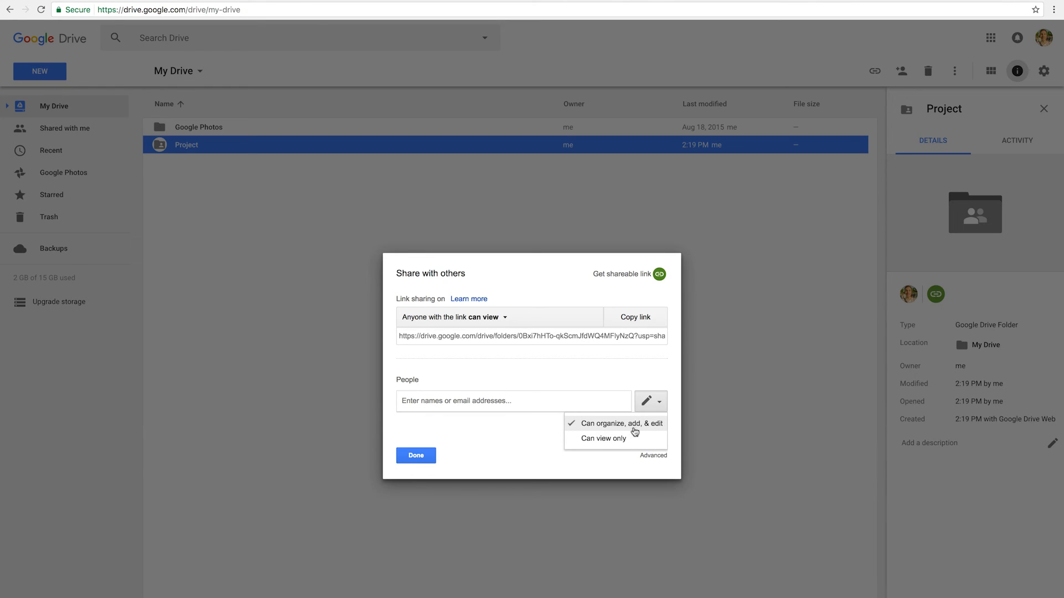
left_click(506, 363)
left_click(650, 401)
left_click(515, 450)
left_click(416, 456)
double_click(223, 151)
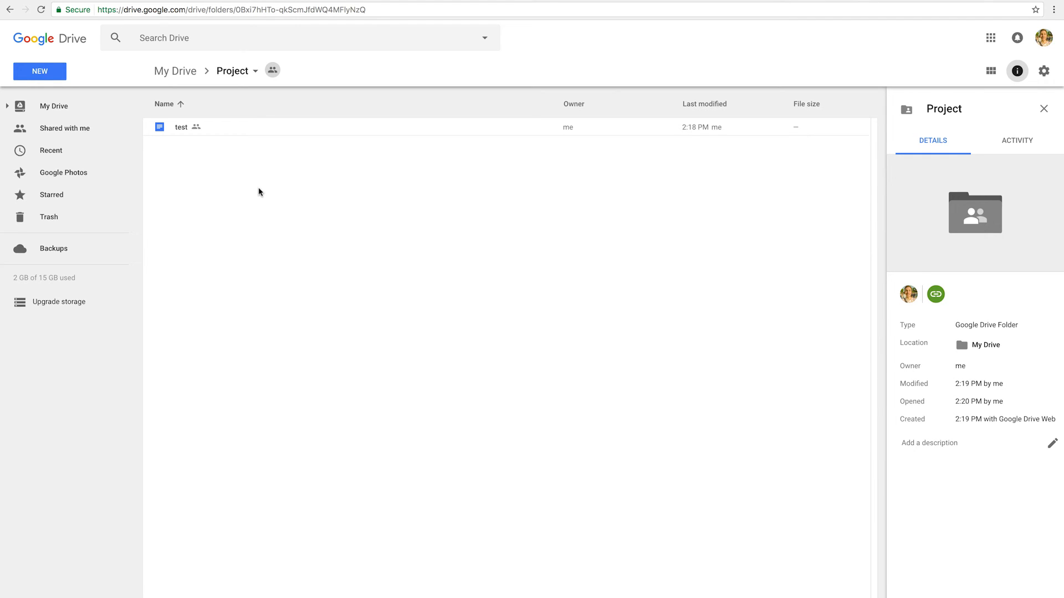
Create a new Google Sheets spreadsheet inside the Project folder
left_click(58, 71)
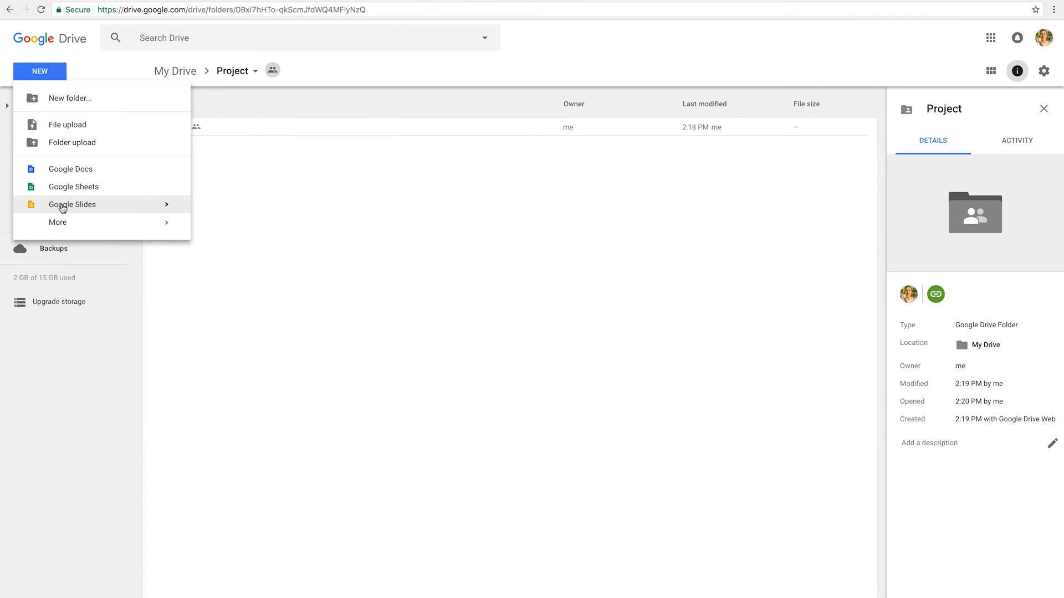
left_click(127, 194)
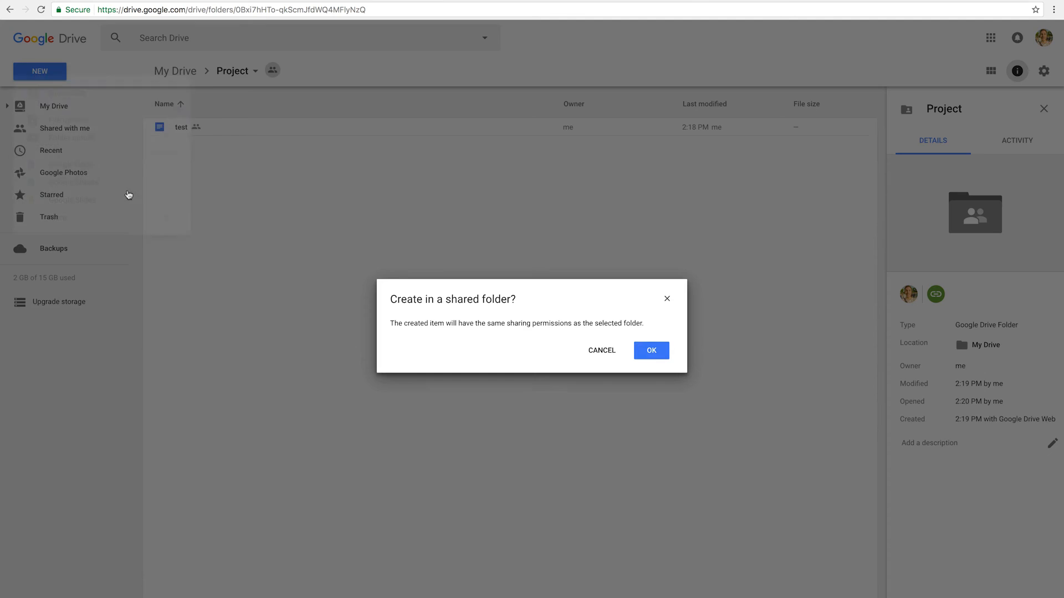
Confirm creating the spreadsheet in the shared Project folder
left_click(652, 358)
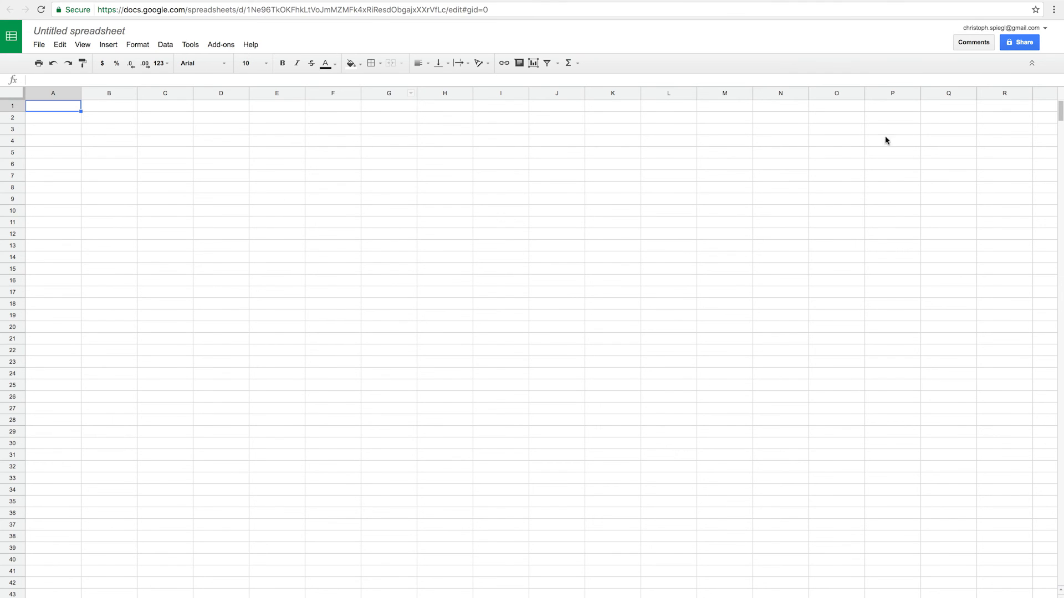
left_click(1031, 63)
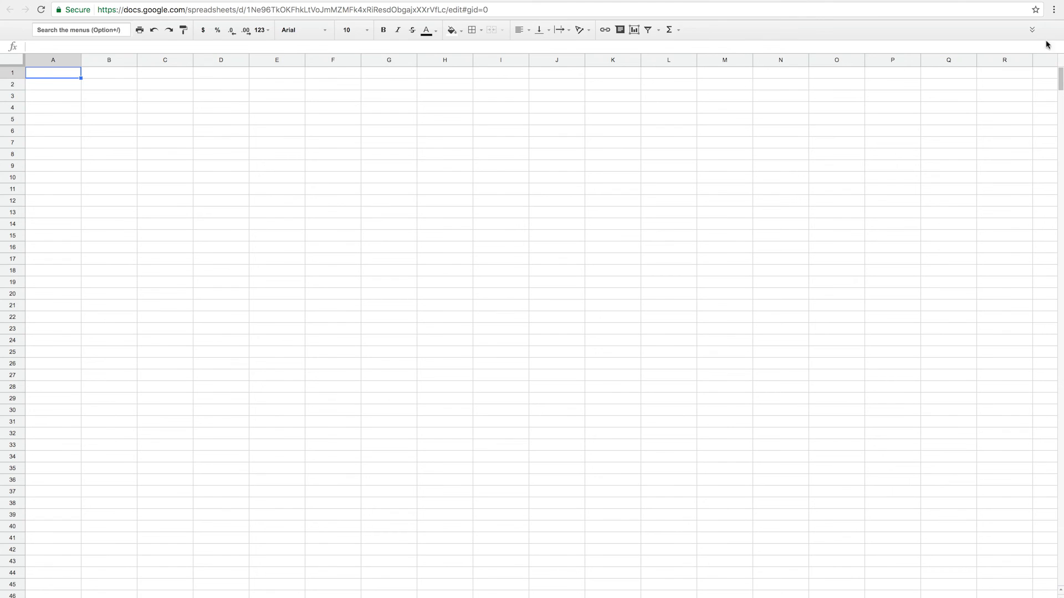
left_click(1036, 29)
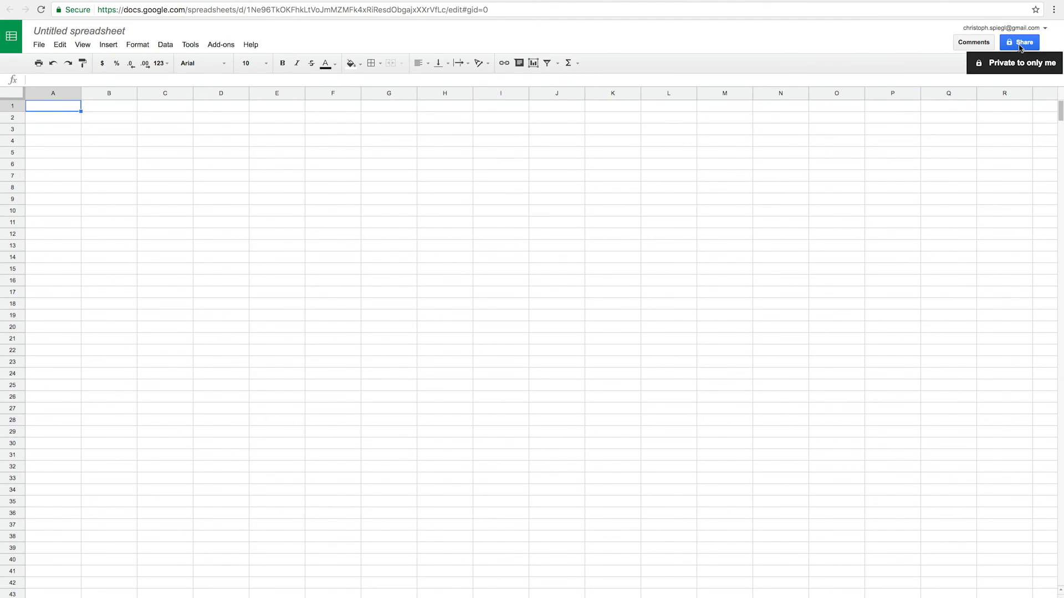
Enter 'asdfasdf' in cell D8 and check that the cell holds it
left_click(468, 116)
left_click(198, 128)
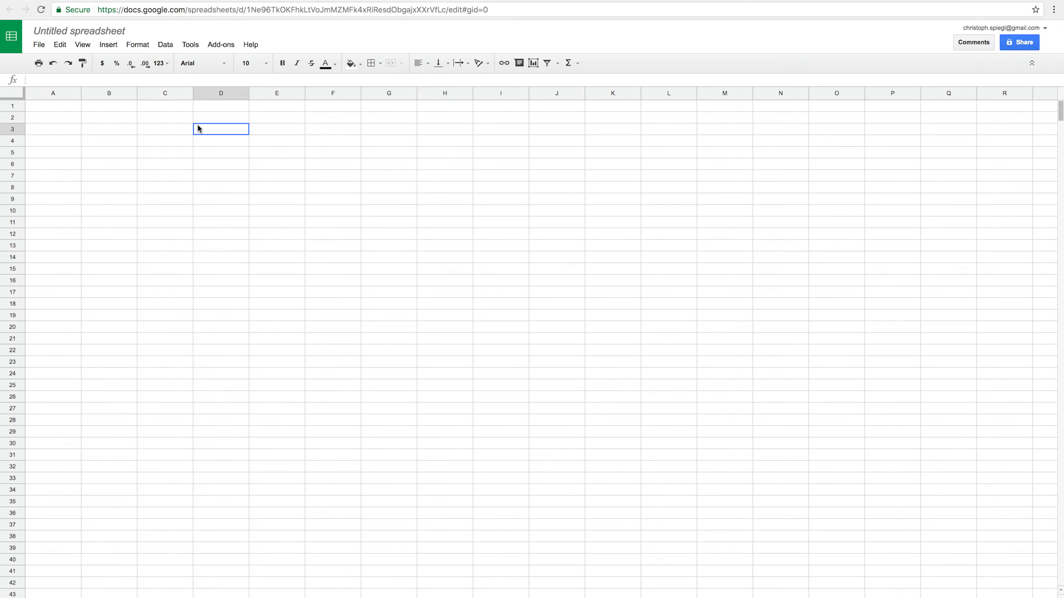
left_click(220, 188)
left_click(410, 236)
left_click(288, 213)
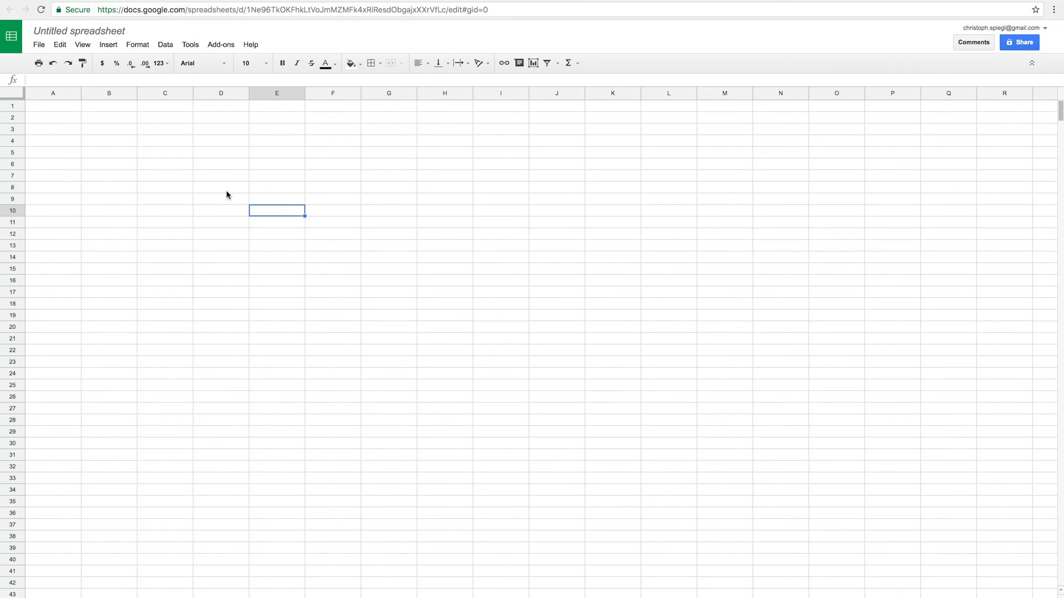
left_click(209, 185)
type("asdfasdf")
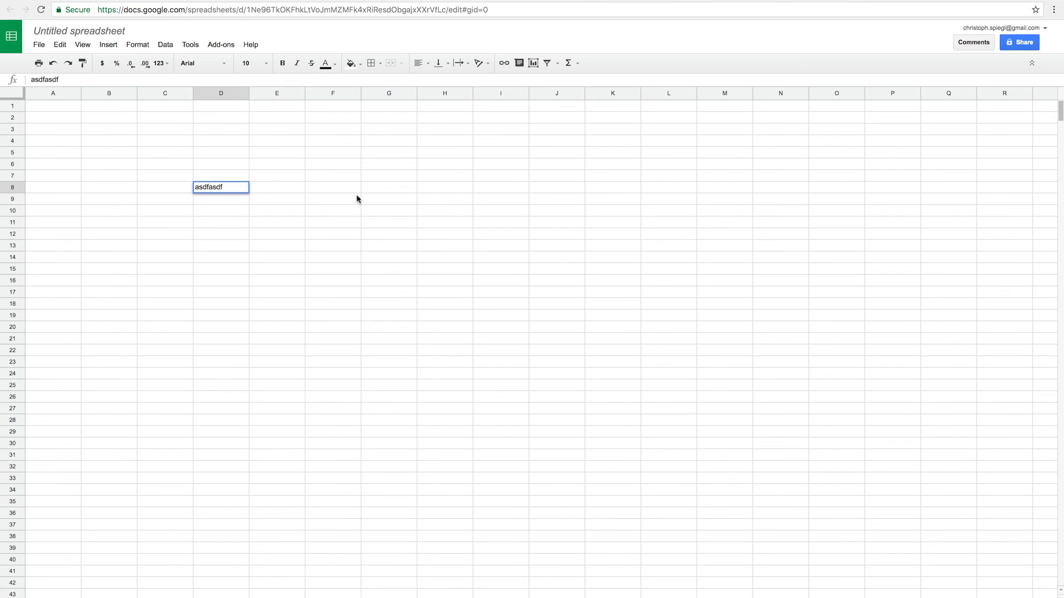
left_click(397, 199)
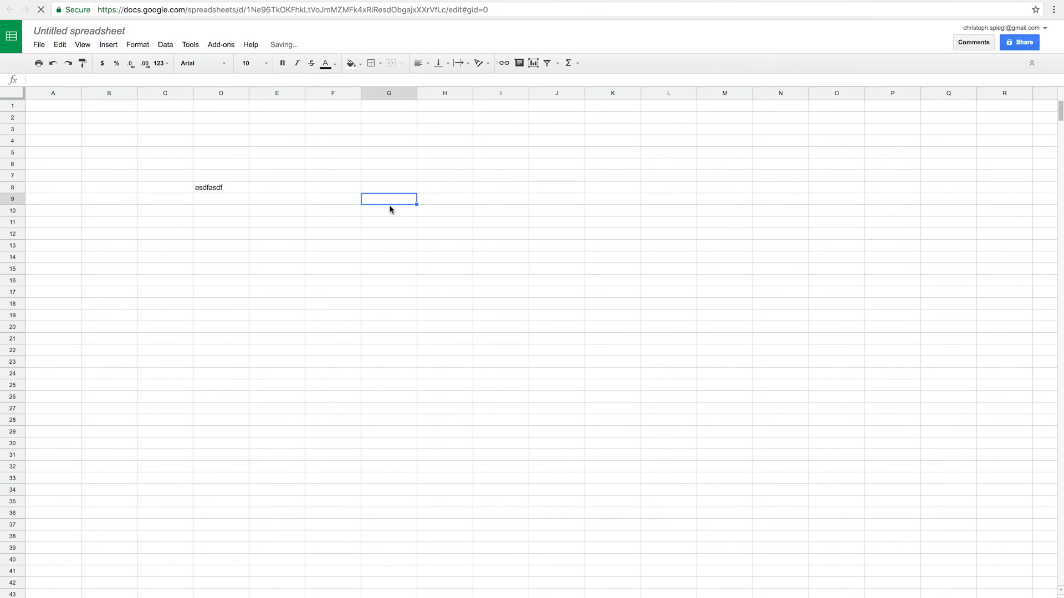
left_click(216, 178)
left_click(526, 203)
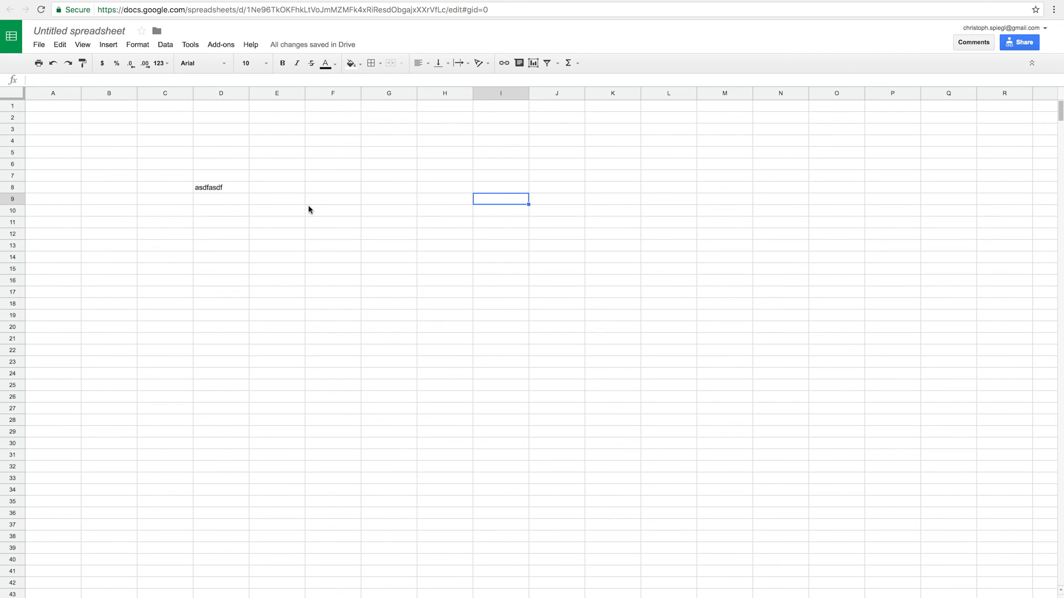
left_click(231, 189)
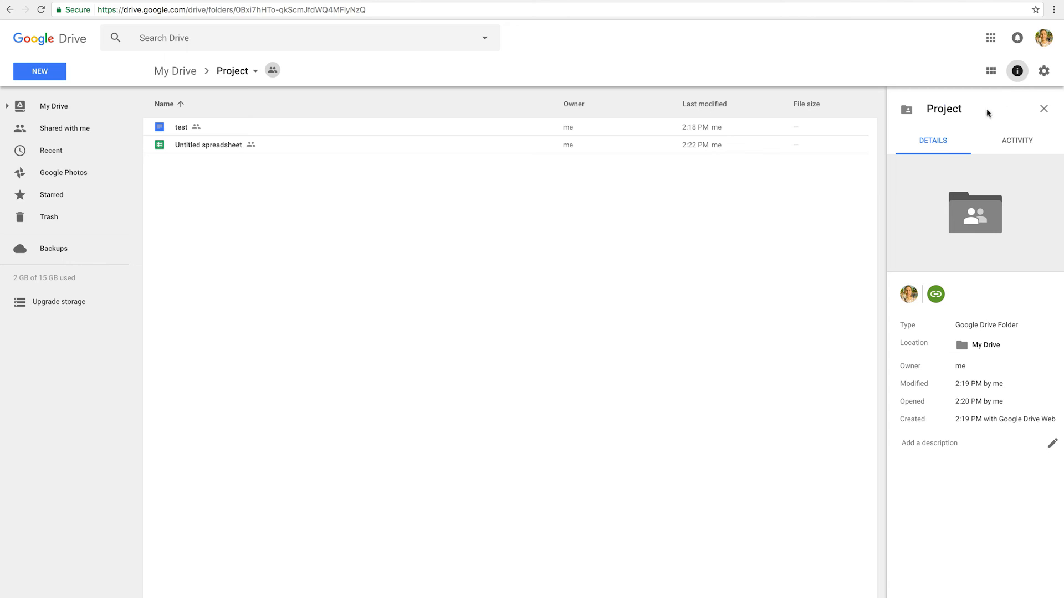
Open Drive Settings from the gear menu and highlight the Offline option's description
left_click(1044, 76)
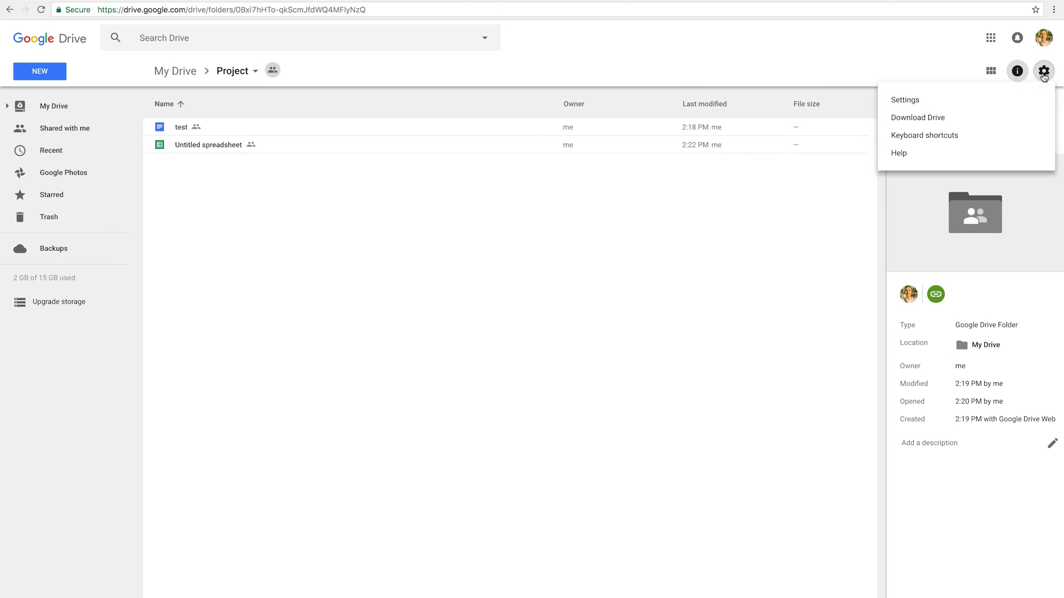
left_click(914, 102)
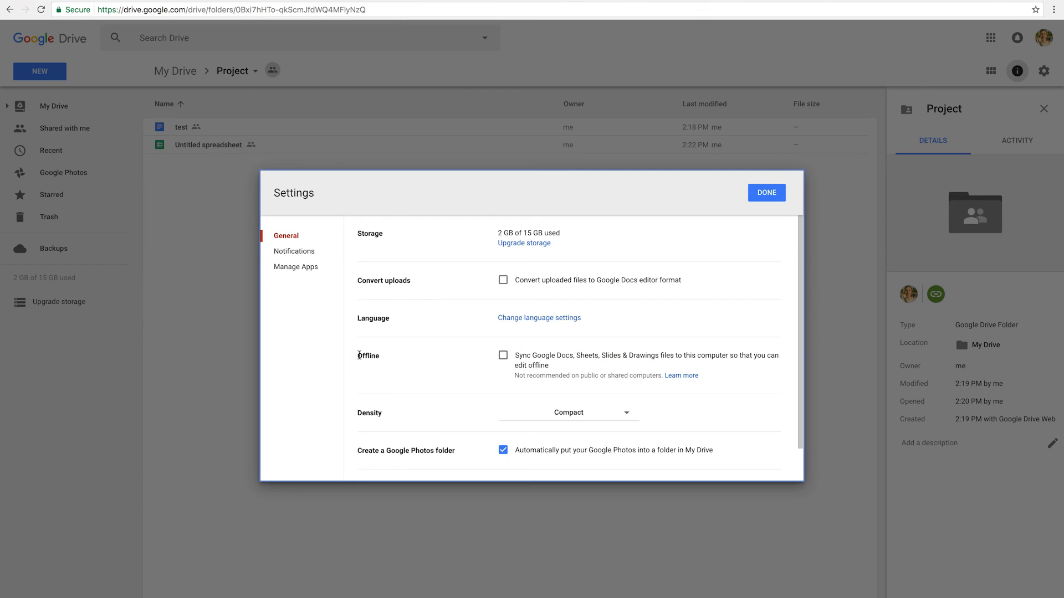
left_click_drag(358, 355, 602, 401)
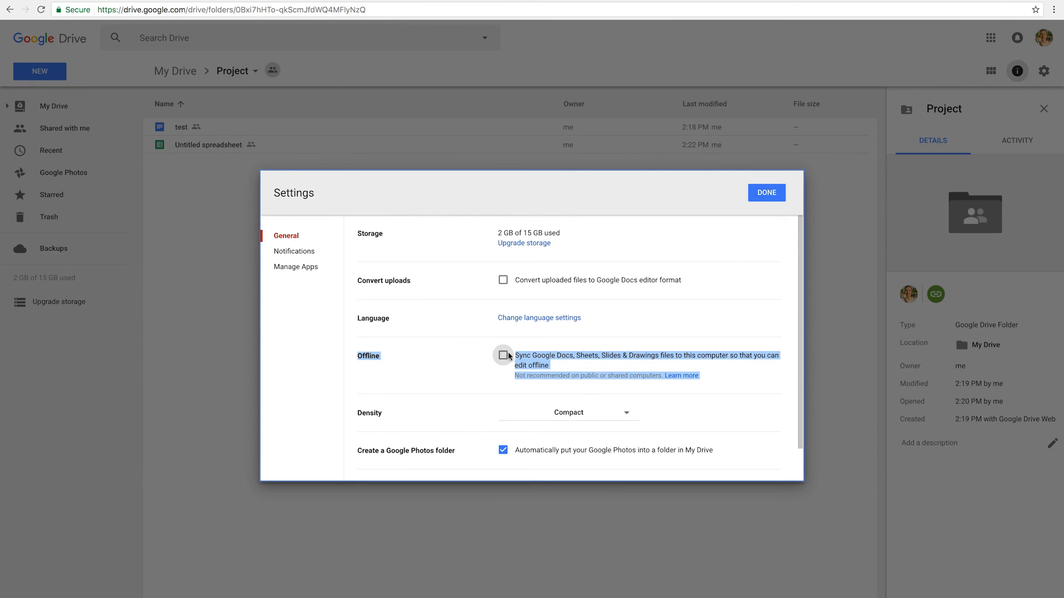